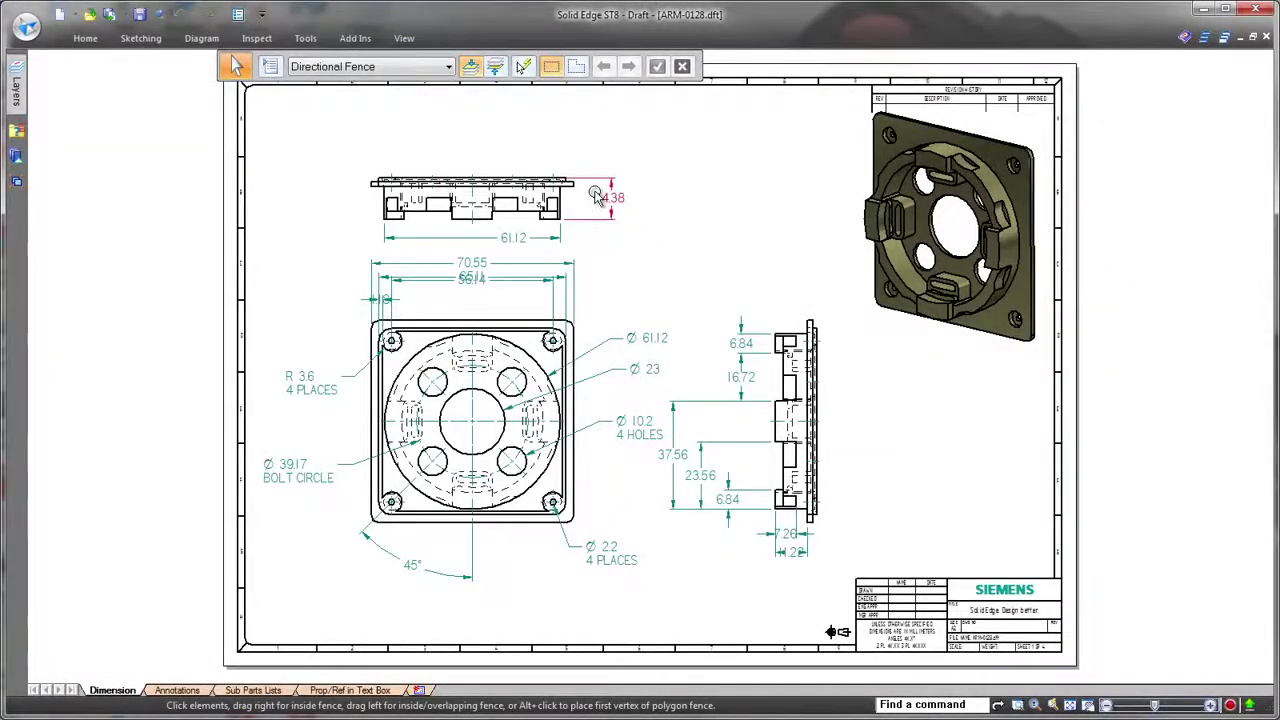
Drag the 61.12 width dimension's value to the middle of its dimension line, on the view centreline
scroll(596, 195, up, 8)
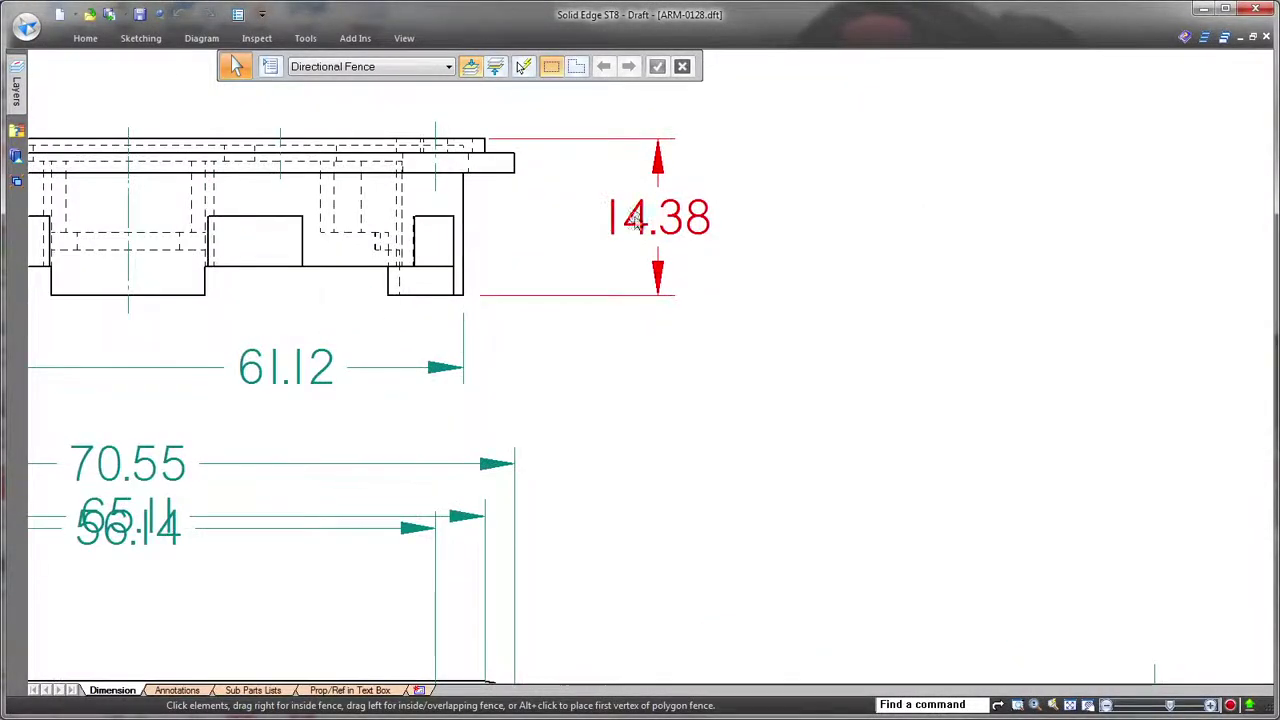
click(645, 224)
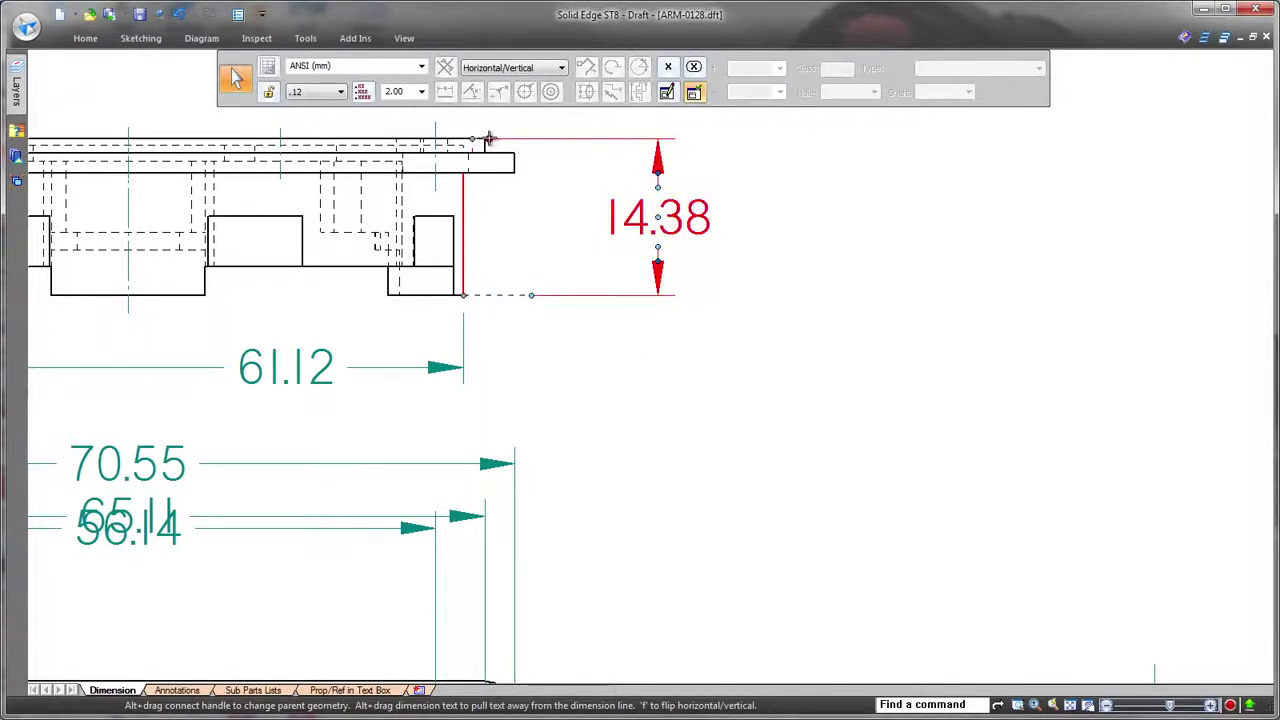
click(549, 249)
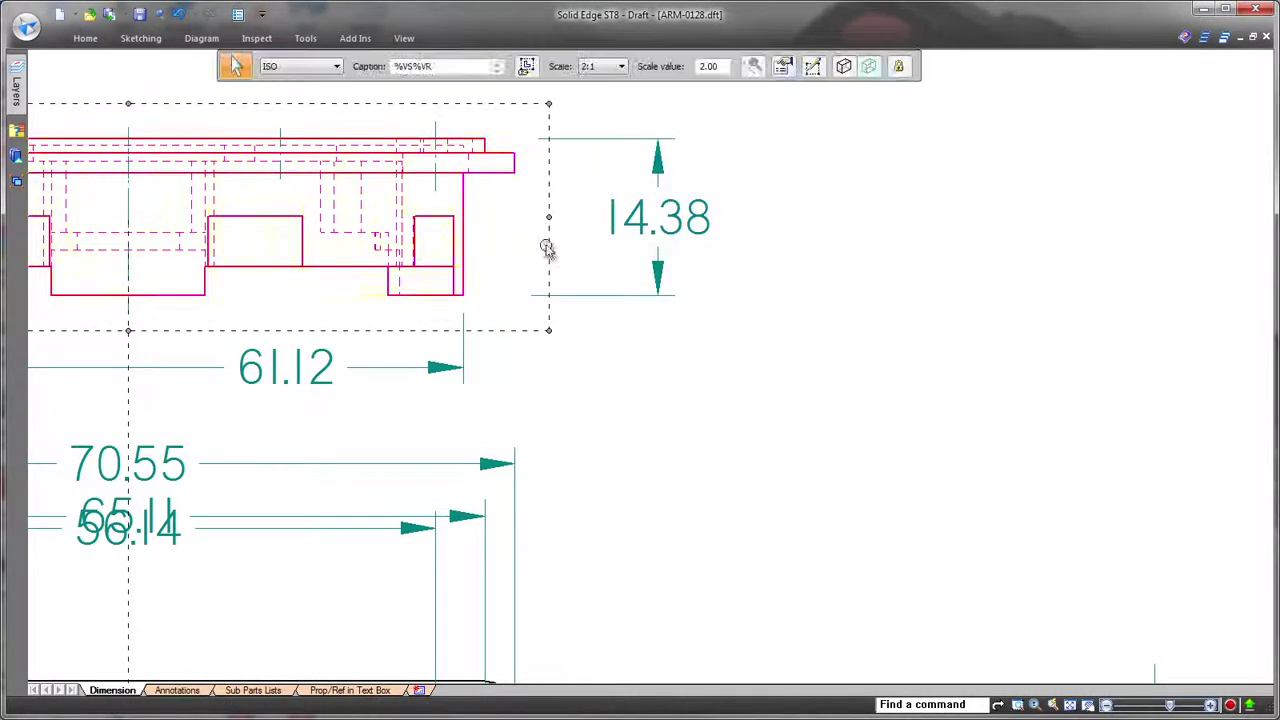
click(678, 414)
middle_drag(619, 407, 1059, 390)
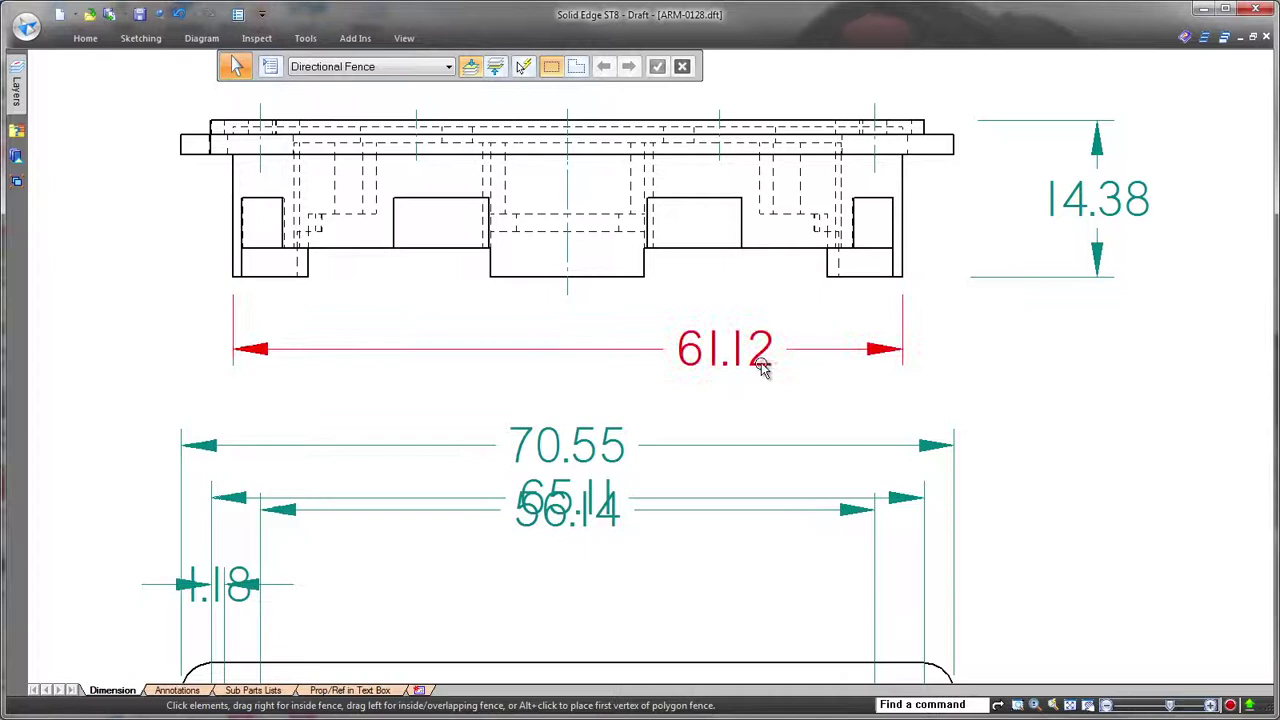
click(766, 366)
drag(725, 348, 571, 345)
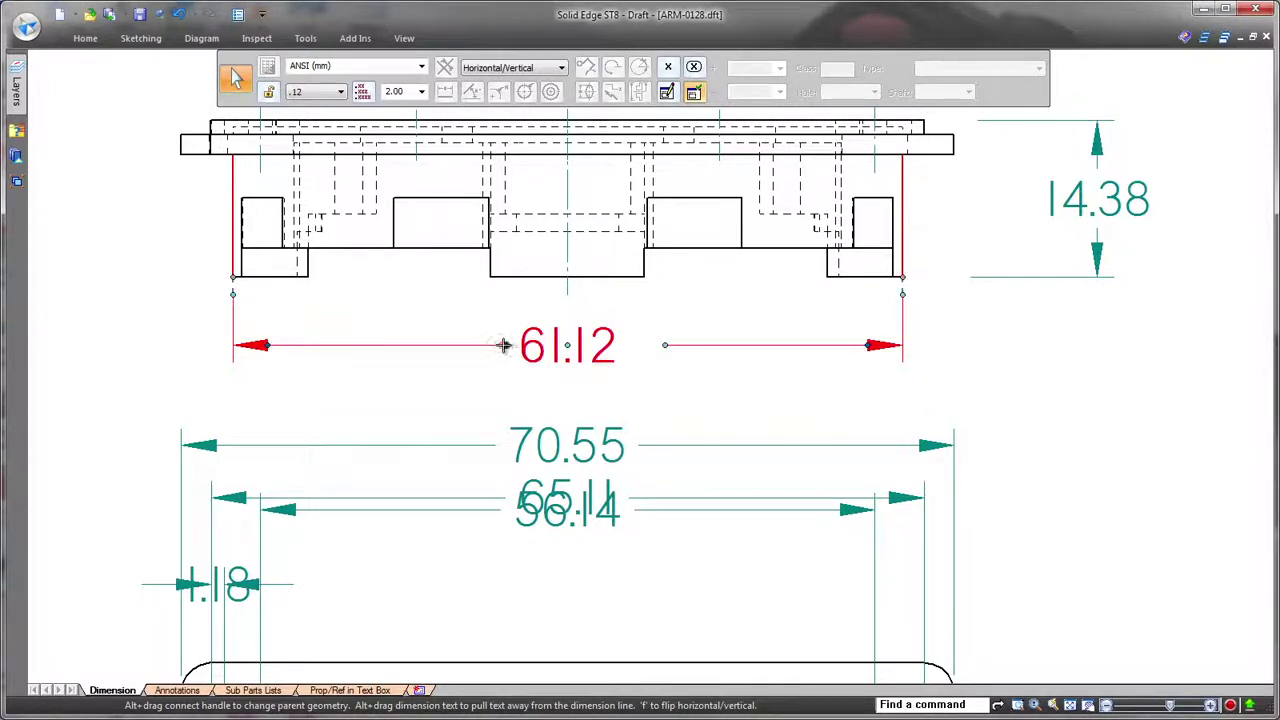
click(682, 384)
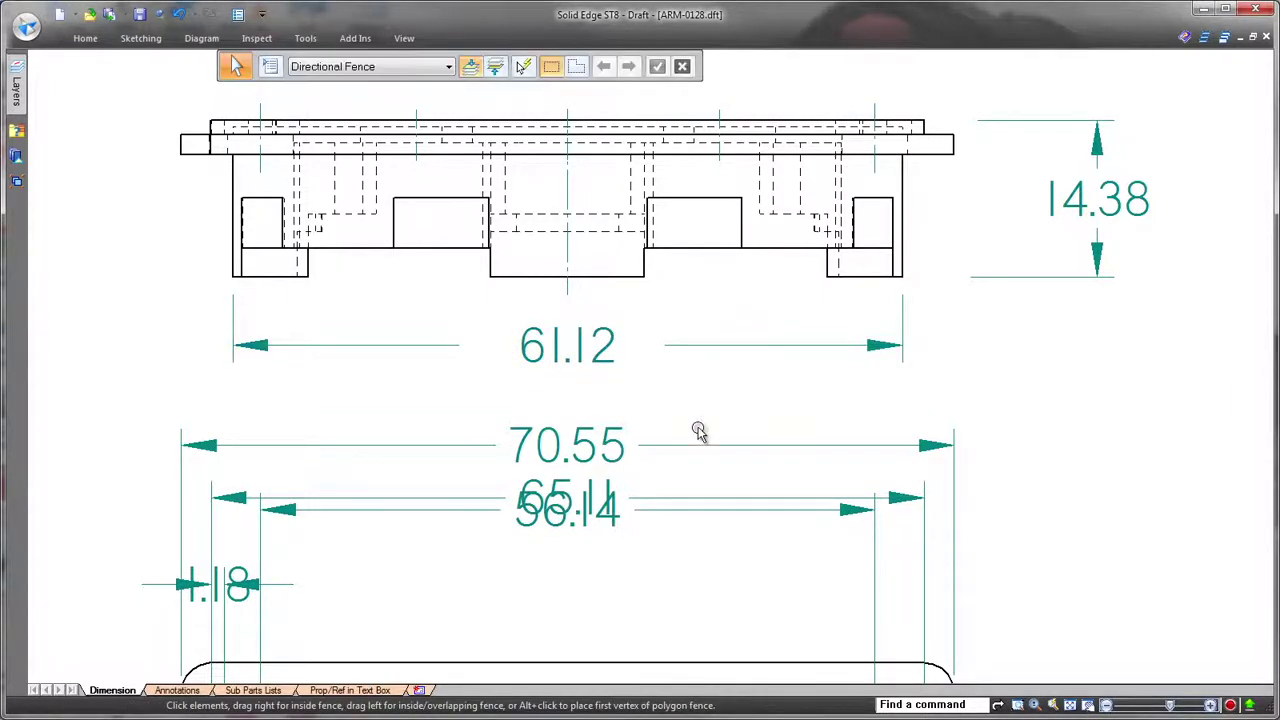
Move the 56.14 dimension below the overlapping 65.11 dimension, undoing an accidental projection-line jog
scroll(637, 597, up, 3)
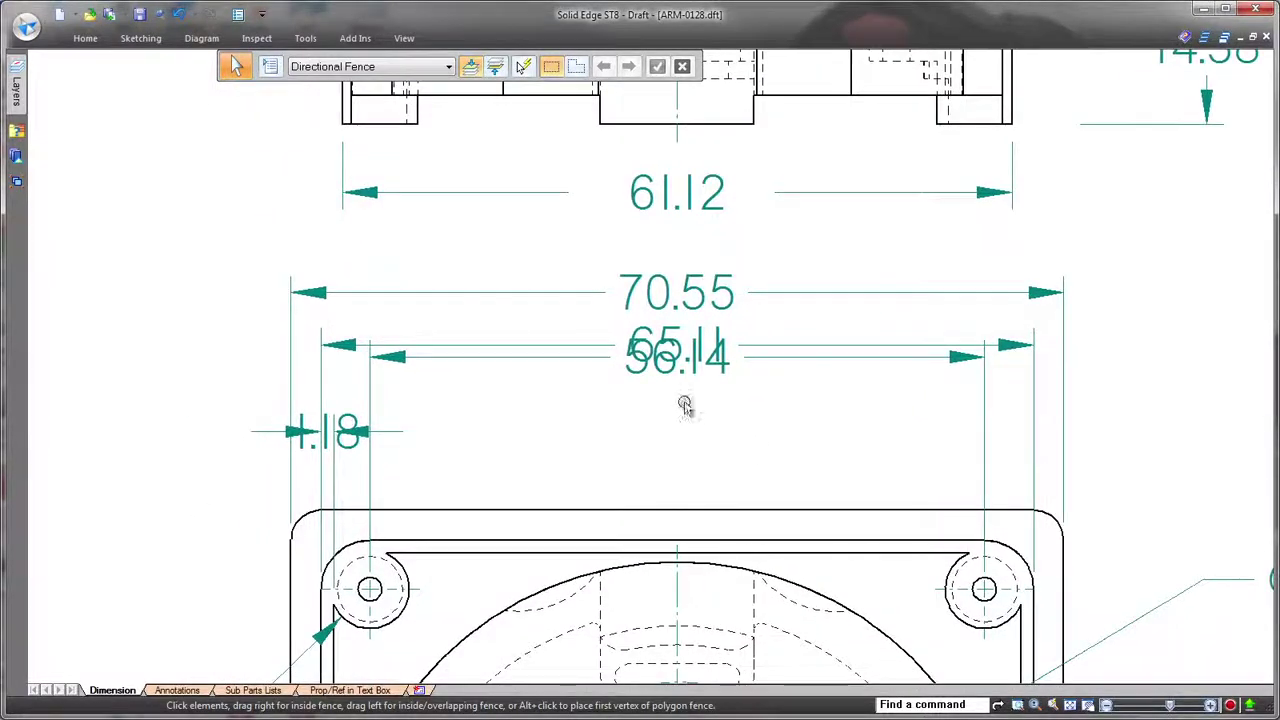
click(663, 389)
drag(677, 358, 677, 410)
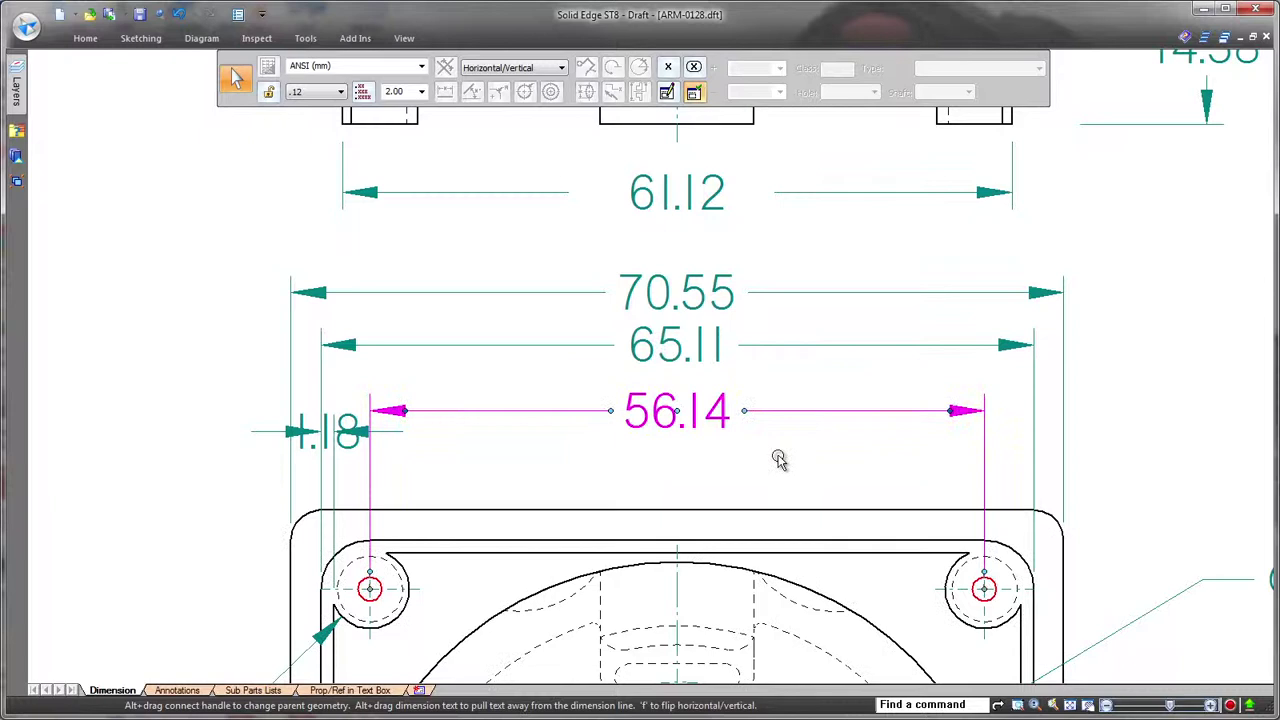
click(984, 467)
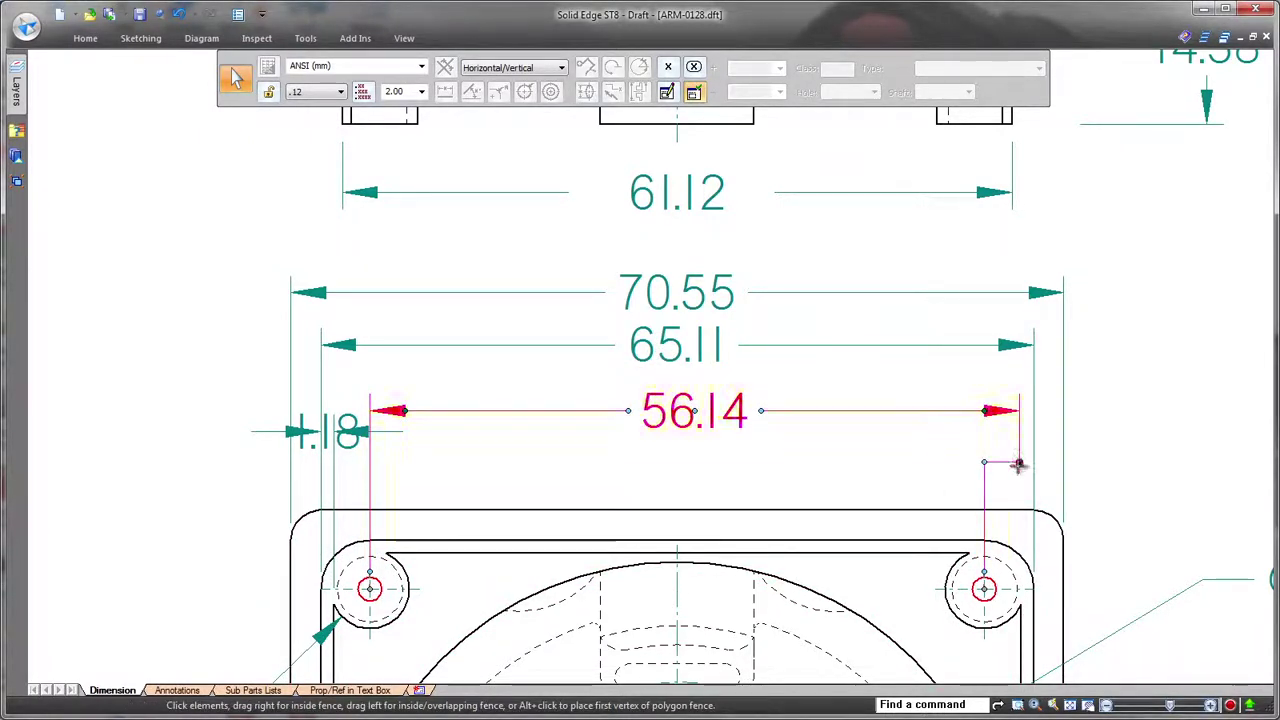
key(ctrl+z)
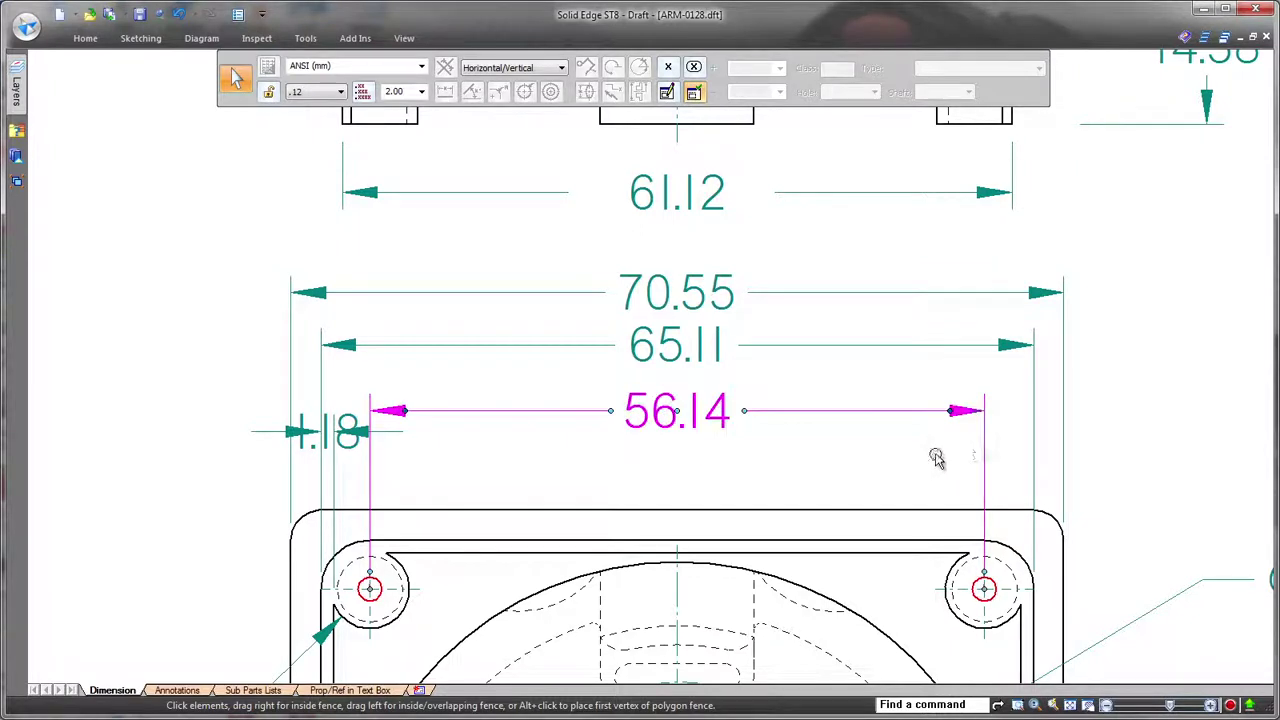
click(861, 500)
Pull the 1.18 dimension text outside its extension lines, down-left of the hole
click(300, 433)
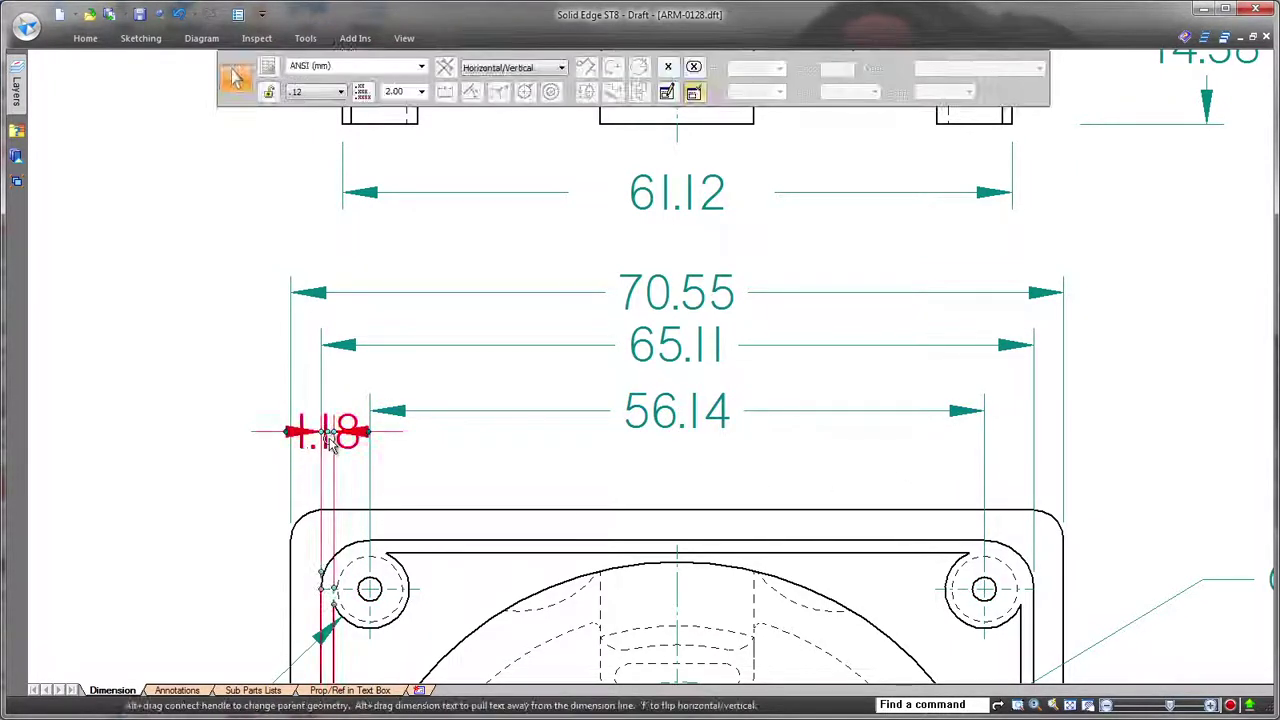
drag(295, 430, 245, 462)
click(520, 462)
mouse_move(1180, 520)
middle_down()
mouse_move(1014, 466)
mouse_move(606, 371)
middle_up()
Move the Ø61.12 diameter callout text slightly left, clear of the other callouts
click(760, 440)
click(764, 434)
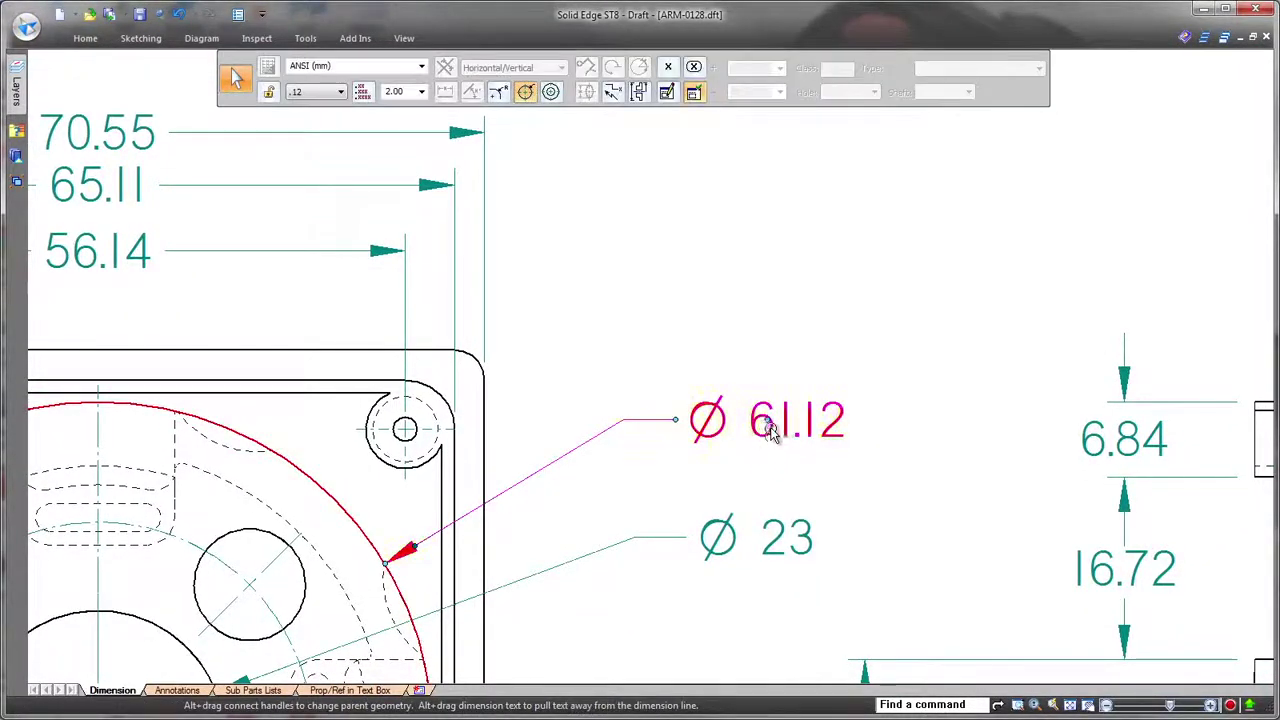
drag(764, 421, 712, 391)
Bring the side view's lower dimensions into view and select the 6.84, 23.56 and 37.56 dimensions
mouse_move(872, 540)
middle_down()
mouse_move(823, 463)
mouse_move(757, 280)
middle_up()
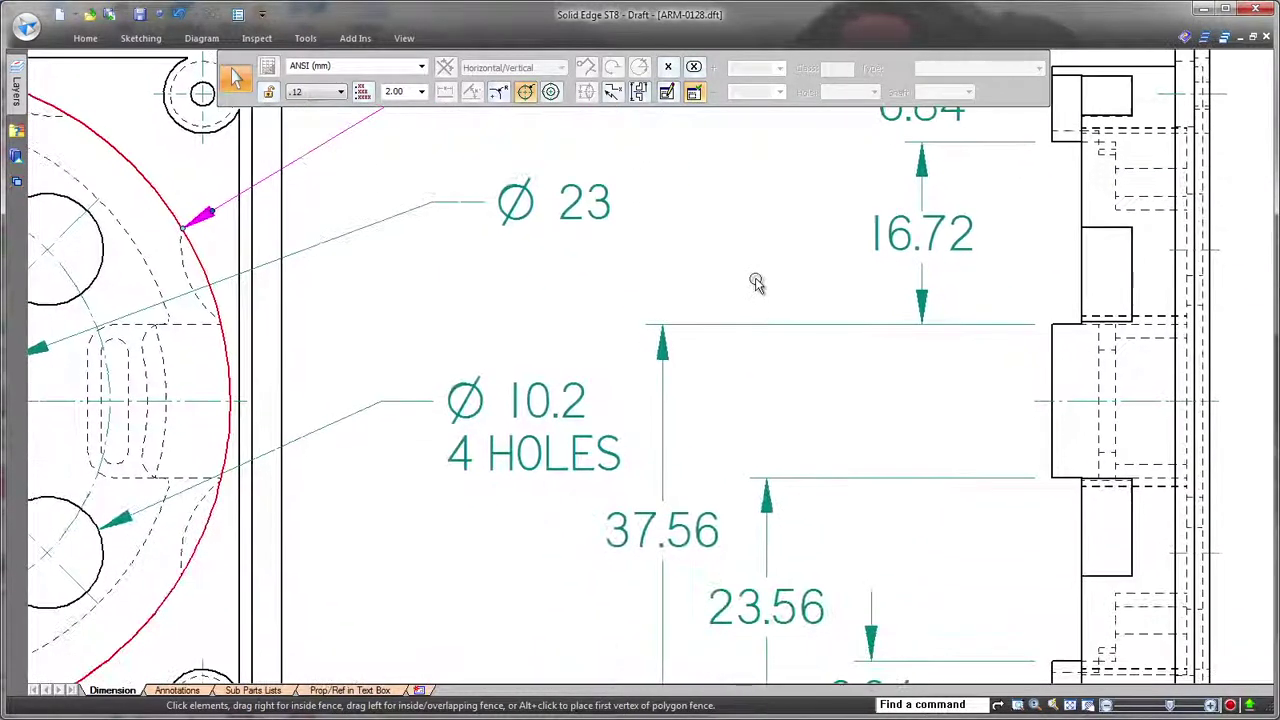
scroll(757, 314, down, 2)
middle_drag(878, 456, 877, 391)
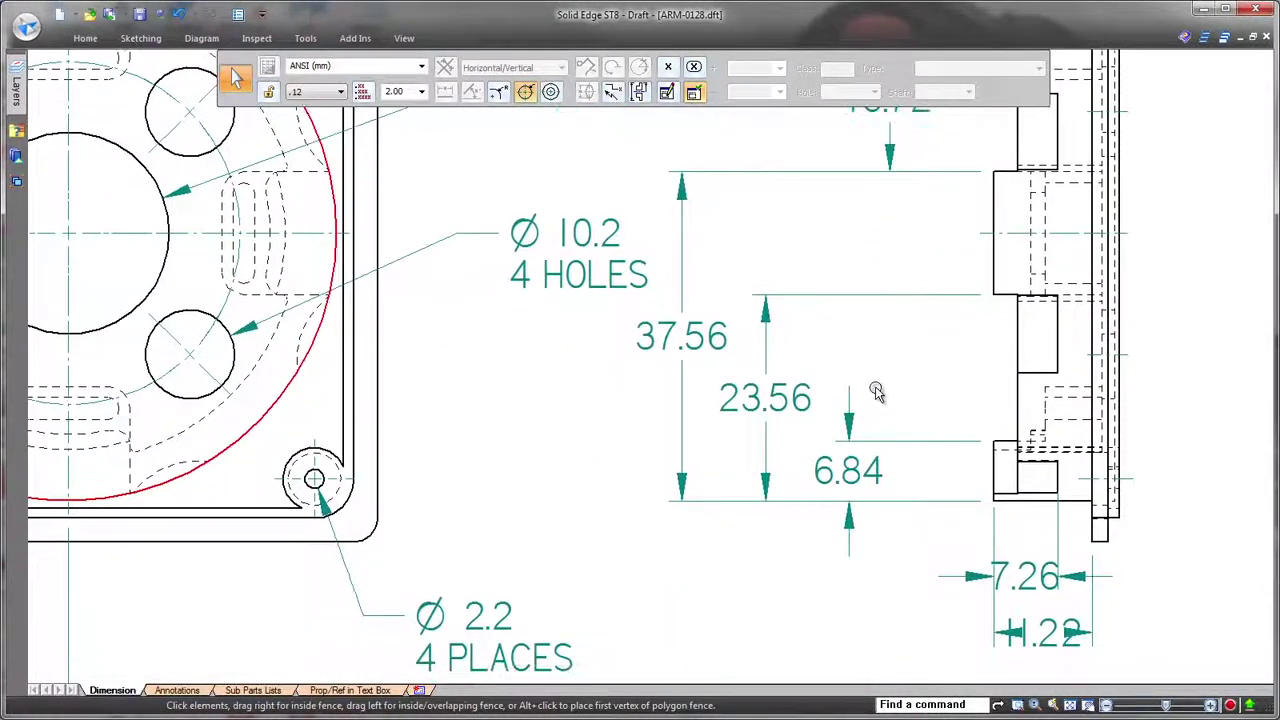
click(868, 470)
click(800, 412)
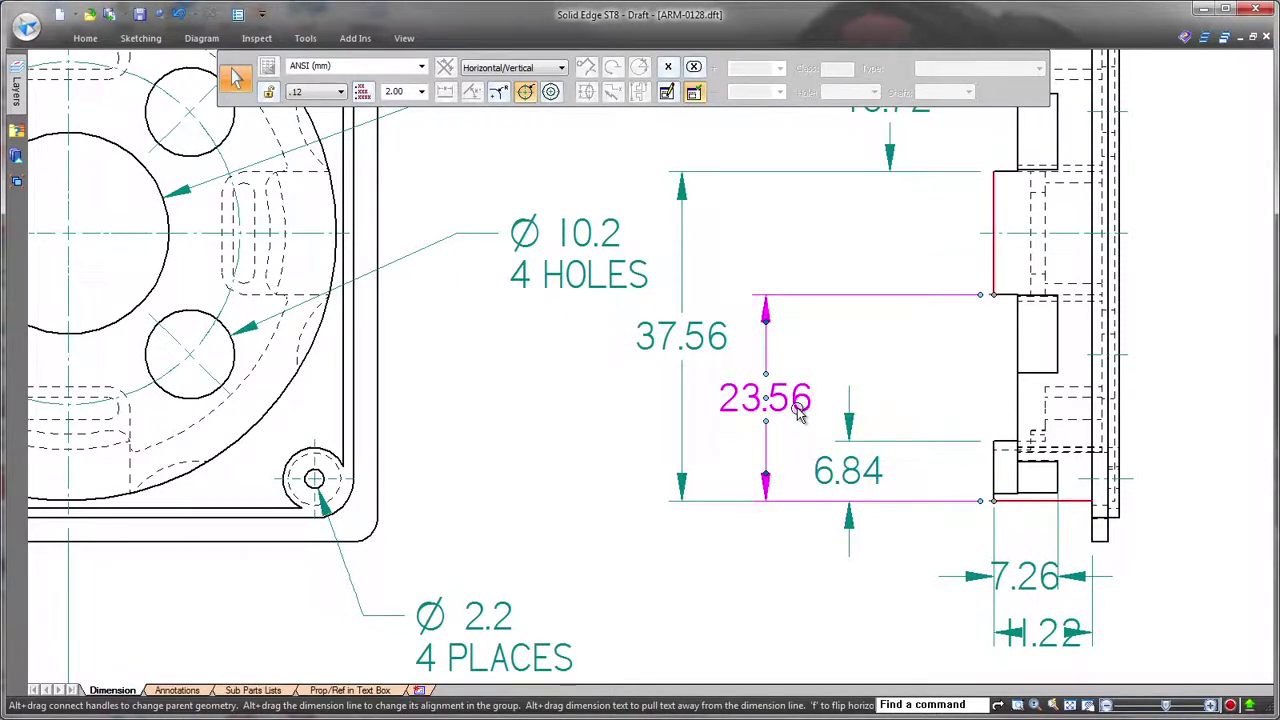
click(720, 344)
click(884, 470)
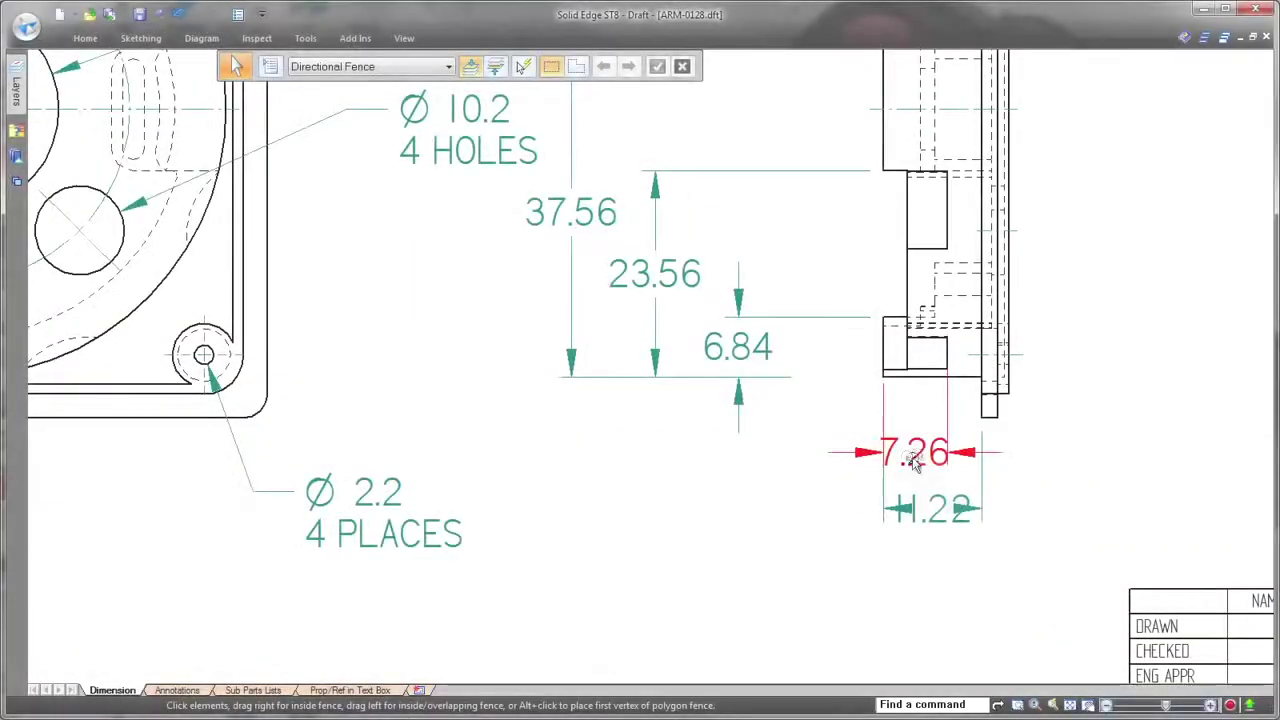
Move the 7.26 text outside its extension lines and flip the 11.22 arrows outward
click(913, 462)
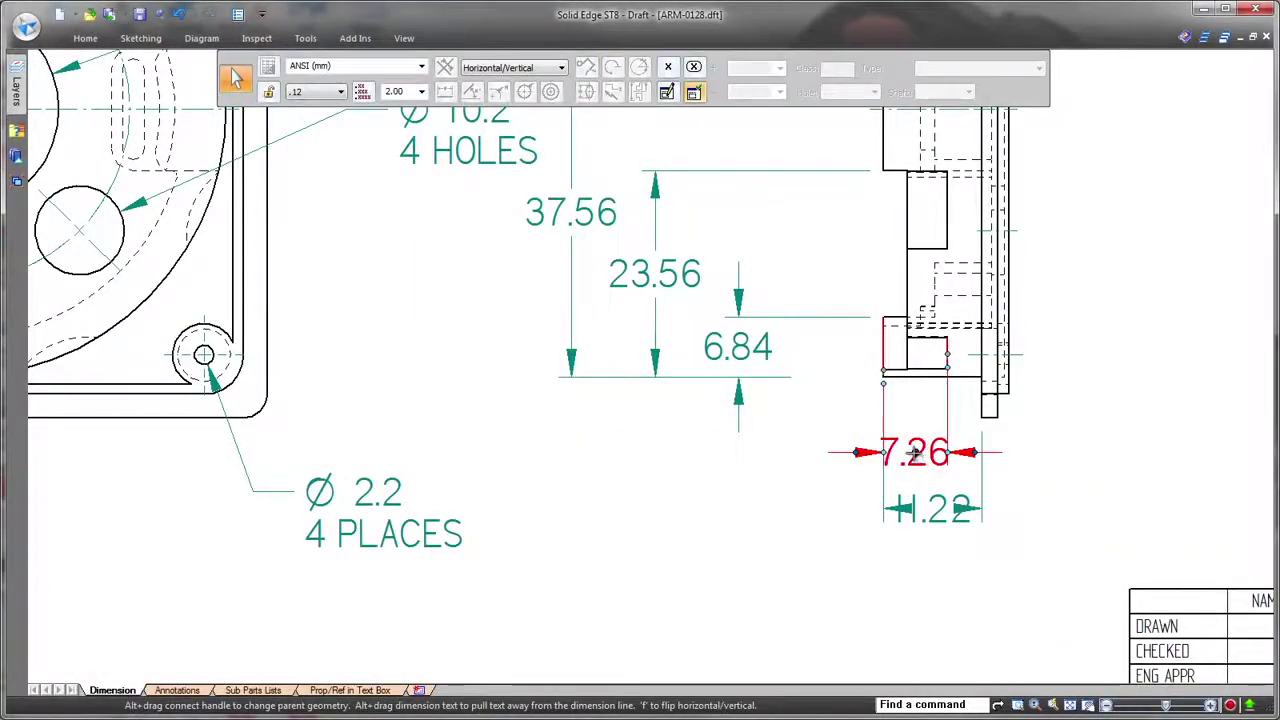
drag(913, 462, 840, 470)
click(941, 528)
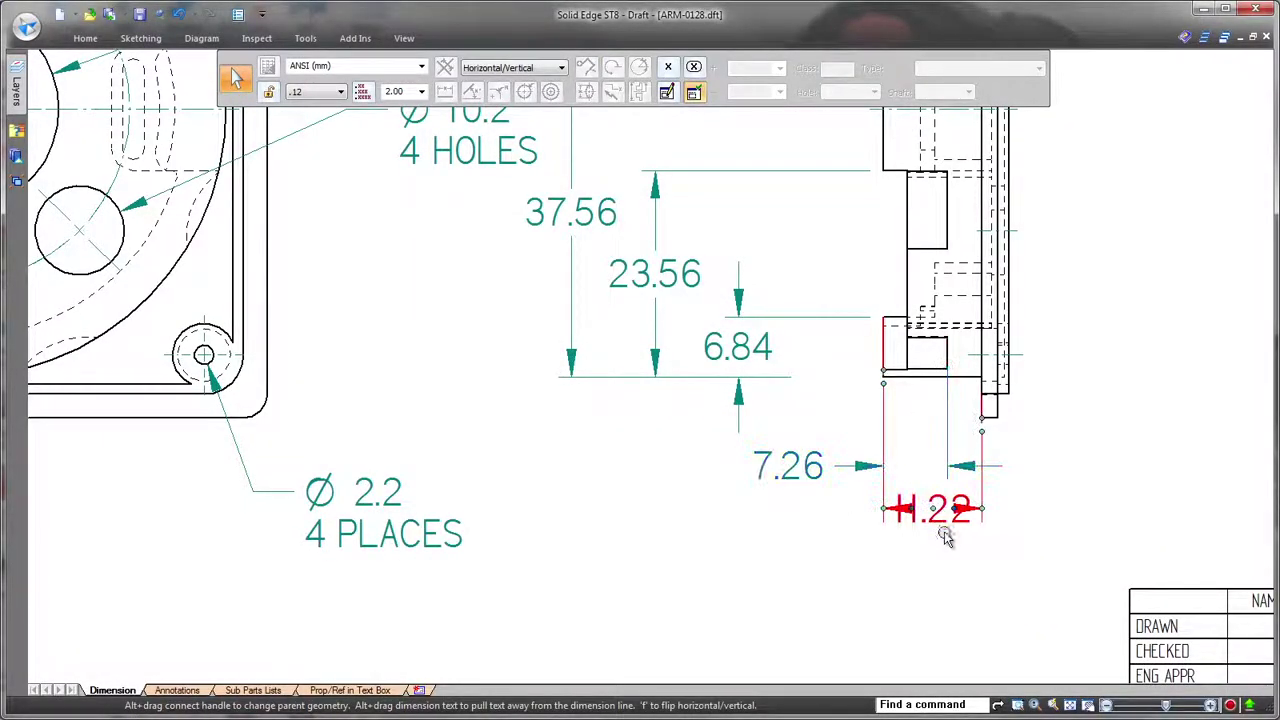
click(955, 512)
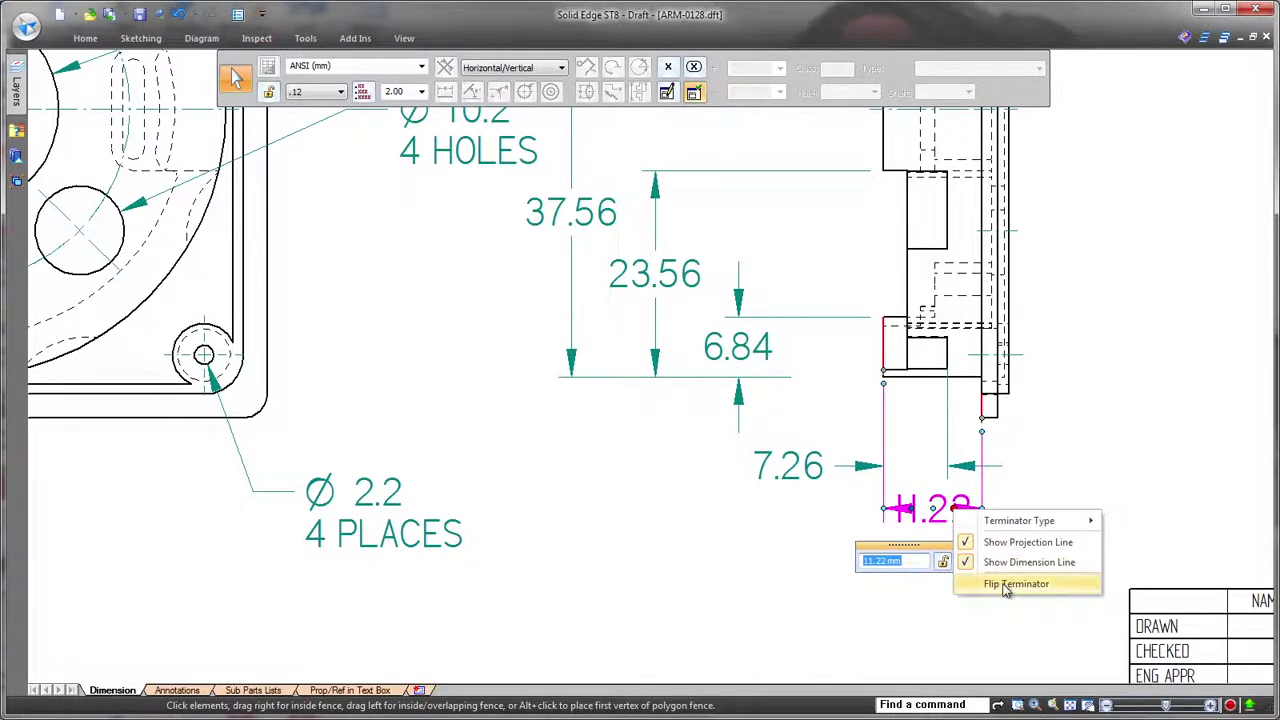
click(1003, 586)
click(993, 637)
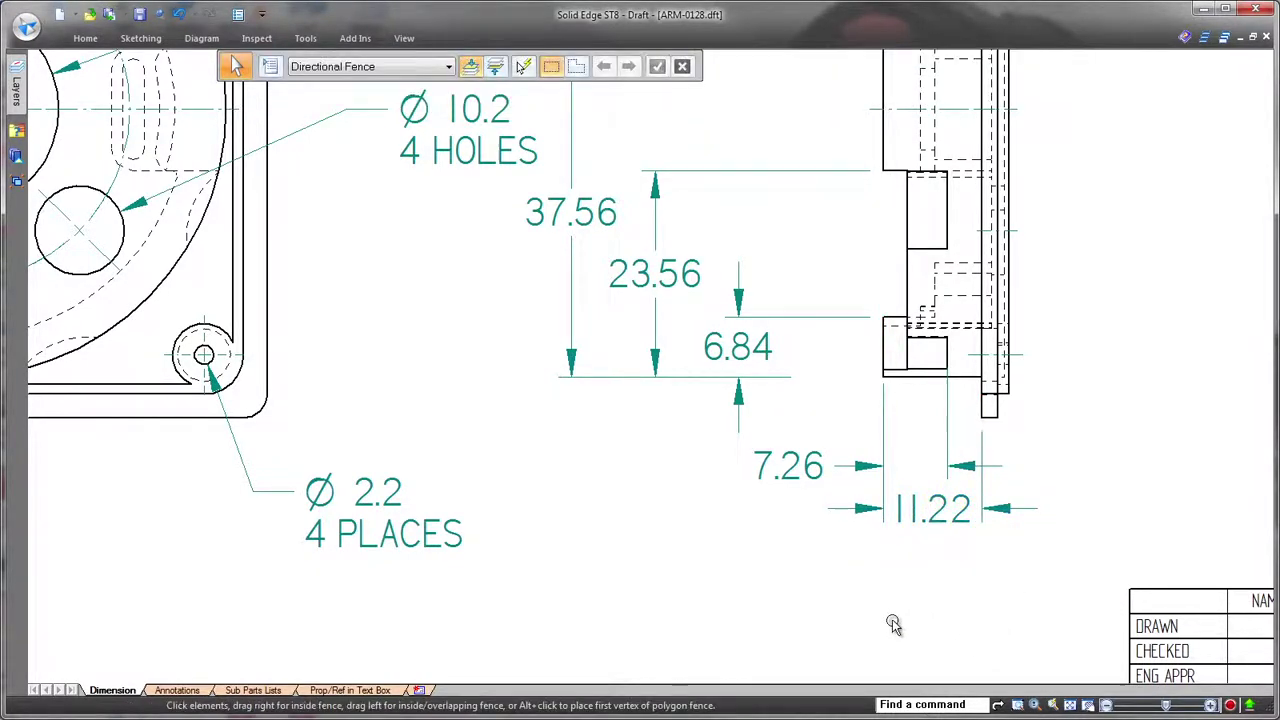
drag(934, 515, 933, 541)
Make both arrowheads of the 11.22 dimension Arrow (Hollow)
click(853, 540)
mouse_move(948, 551)
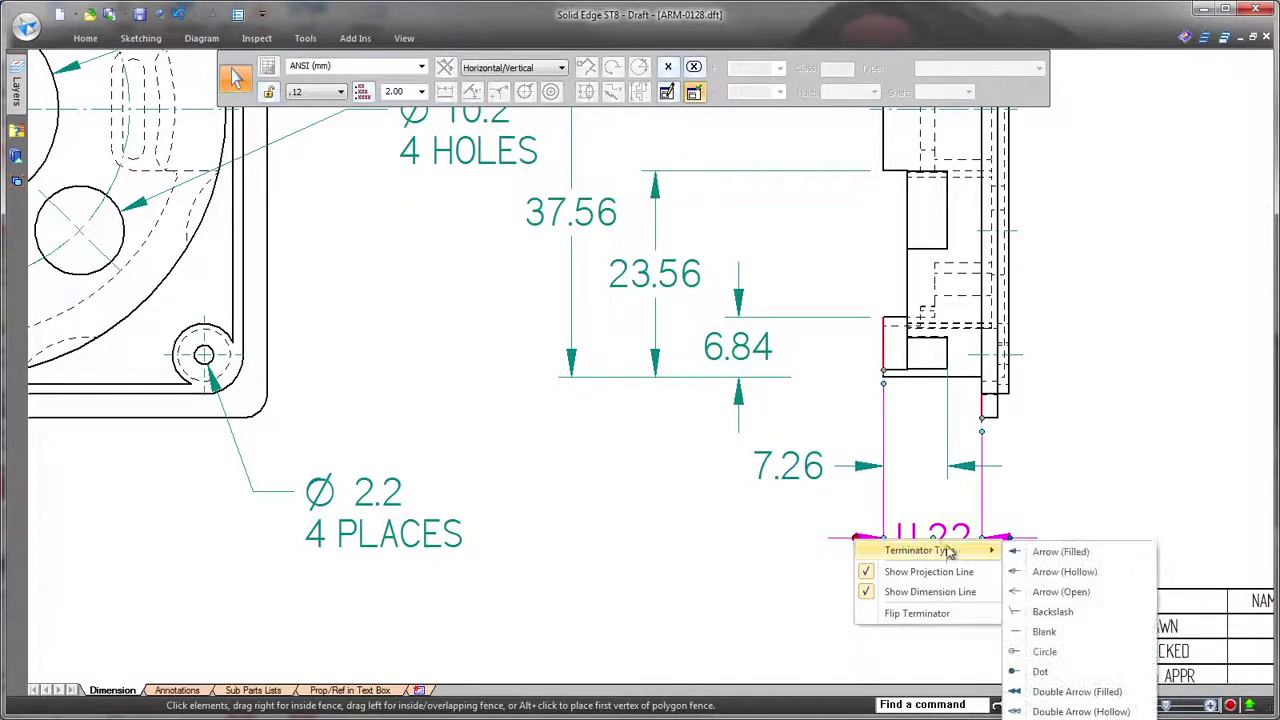
click(1064, 571)
click(1010, 538)
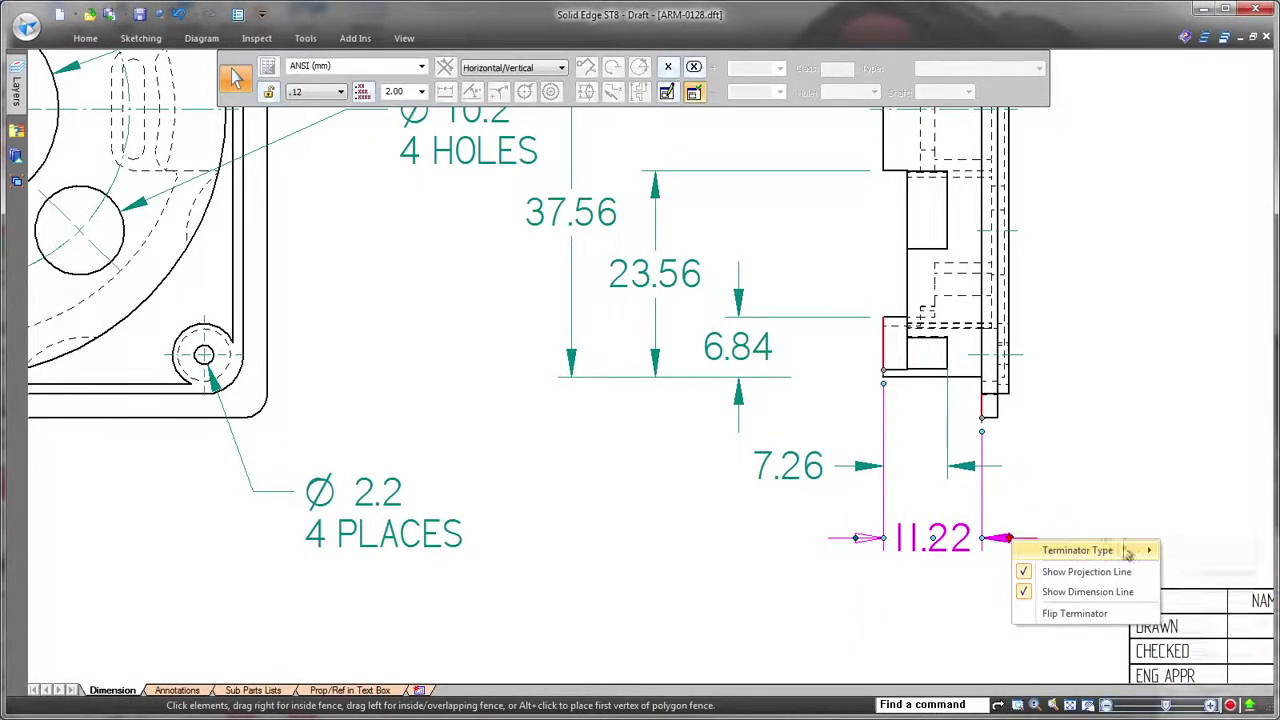
mouse_move(1128, 551)
click(1190, 490)
click(1054, 594)
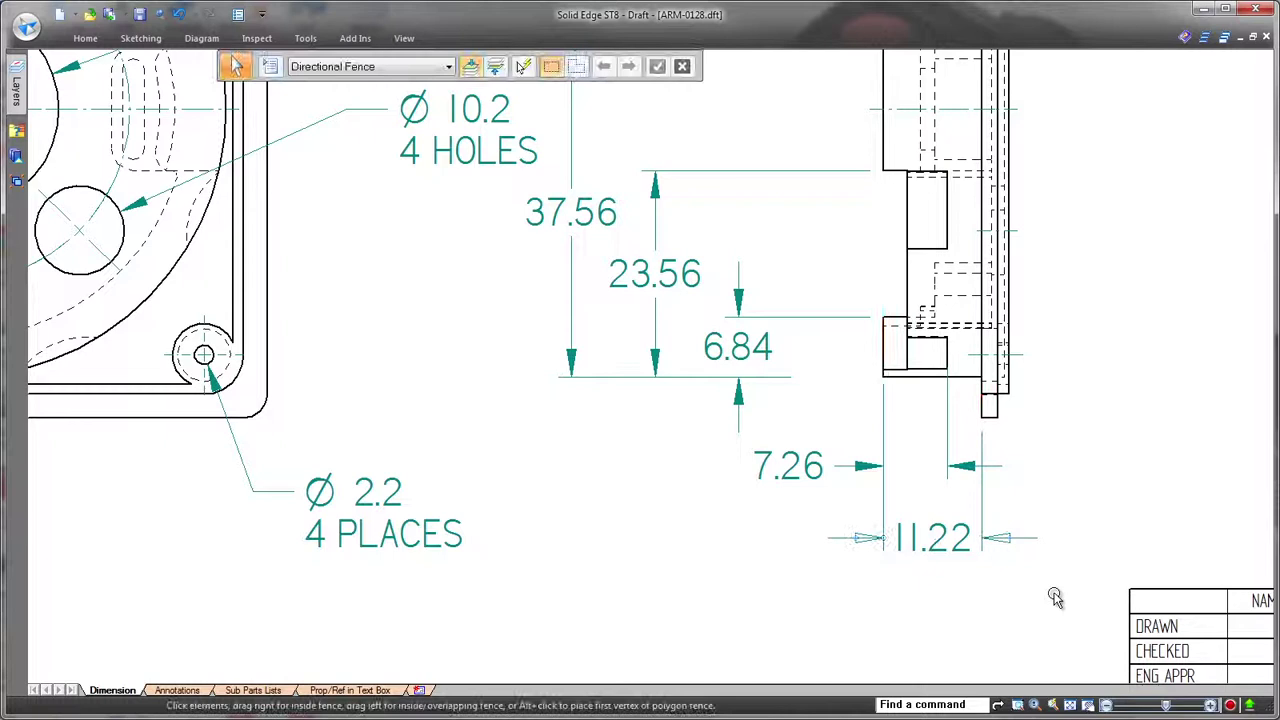
Toggle the 6.84 dimension's lower dimension line off and back on, then fit the sheet
click(768, 355)
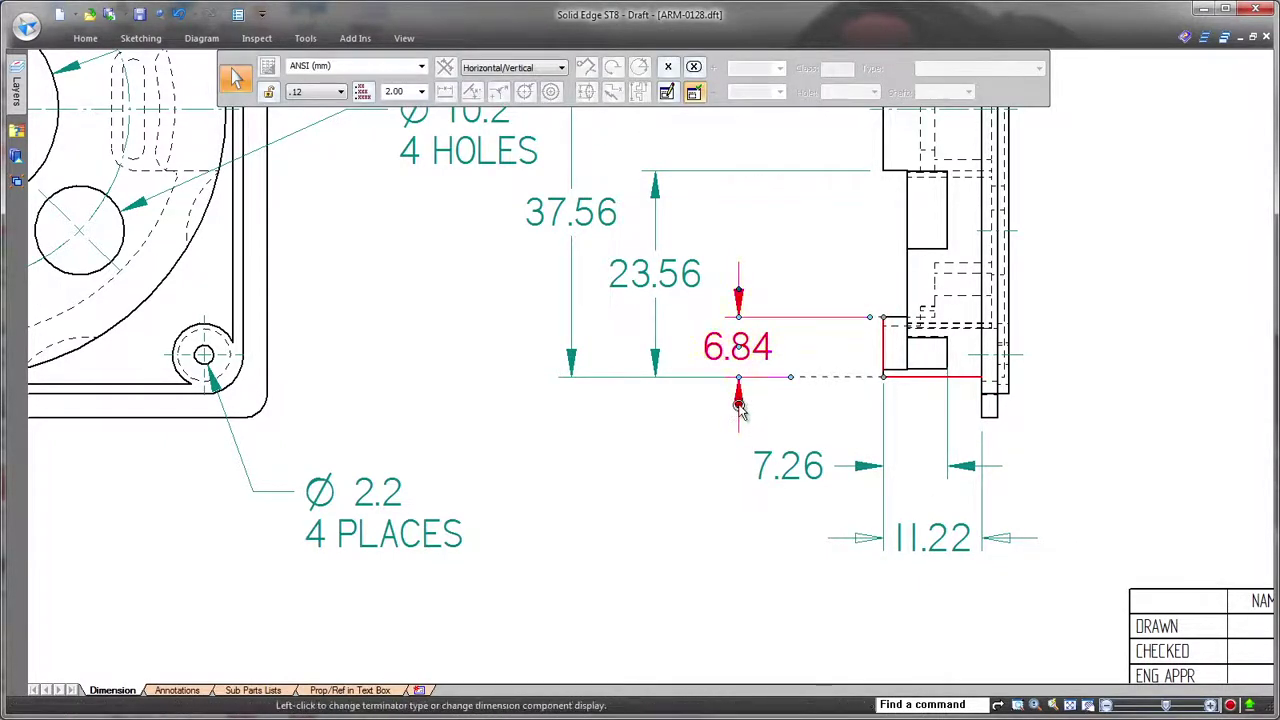
click(739, 405)
click(790, 458)
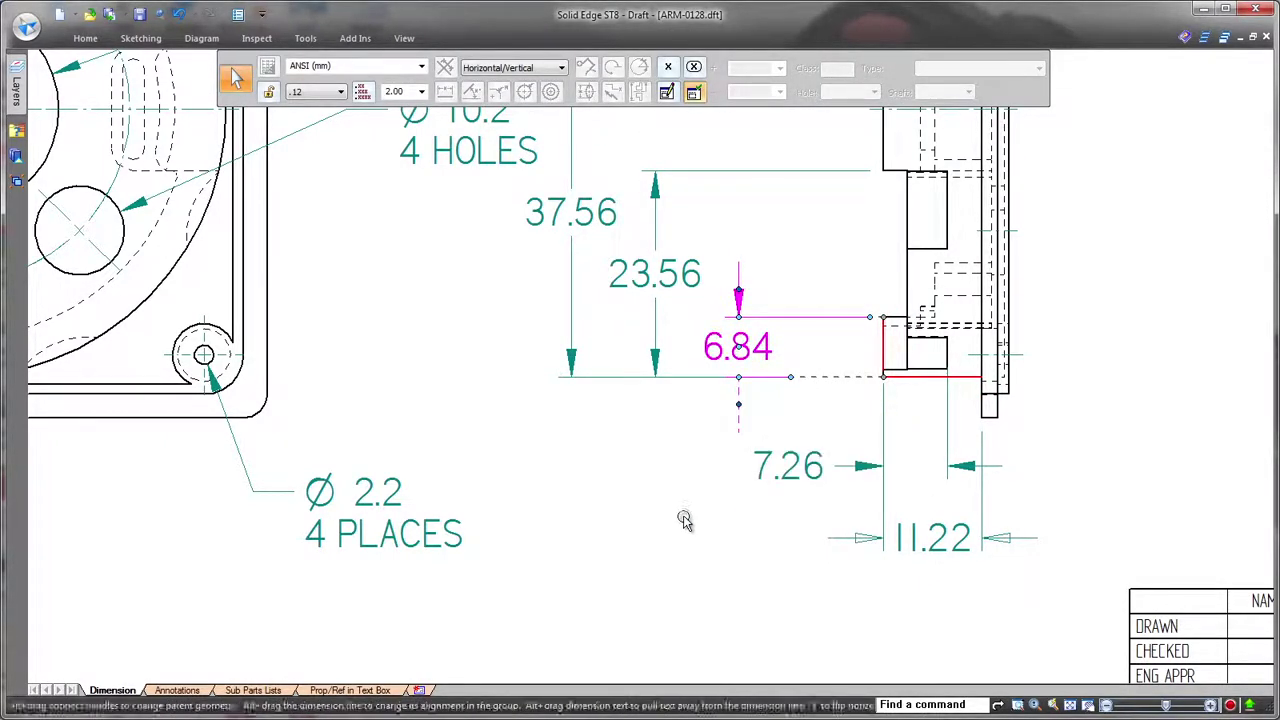
click(676, 548)
click(749, 362)
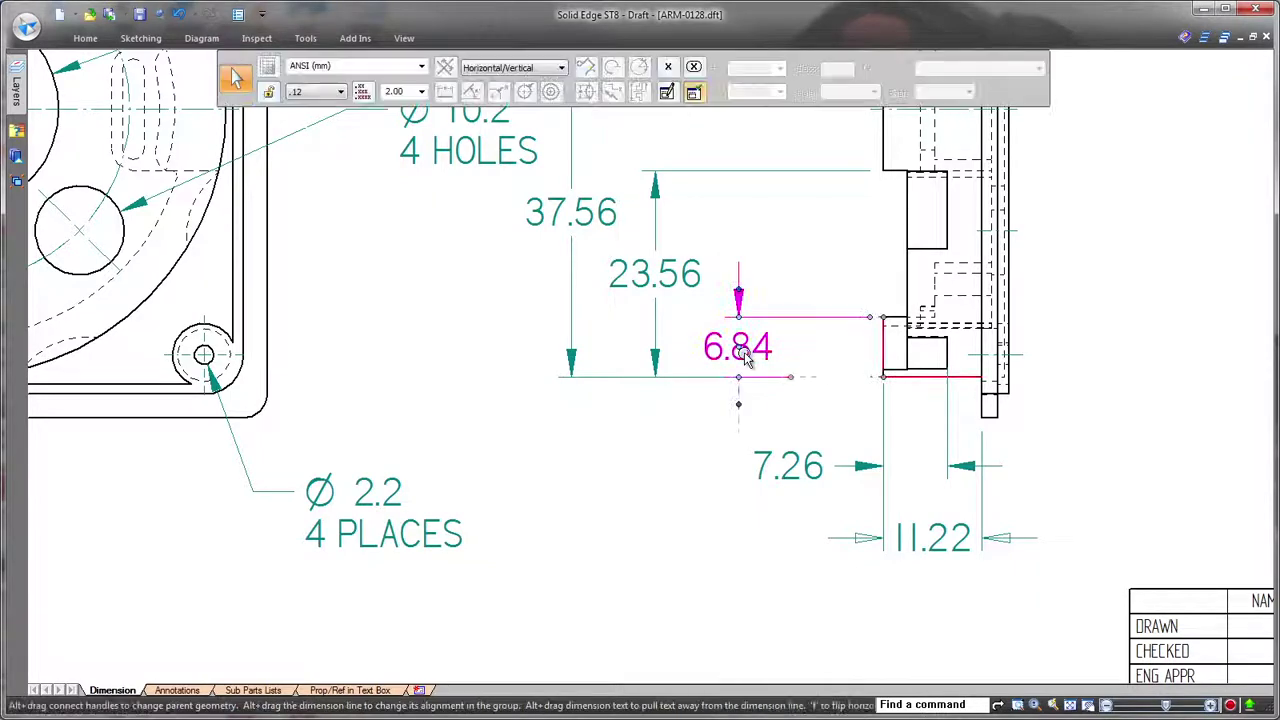
click(738, 405)
click(776, 458)
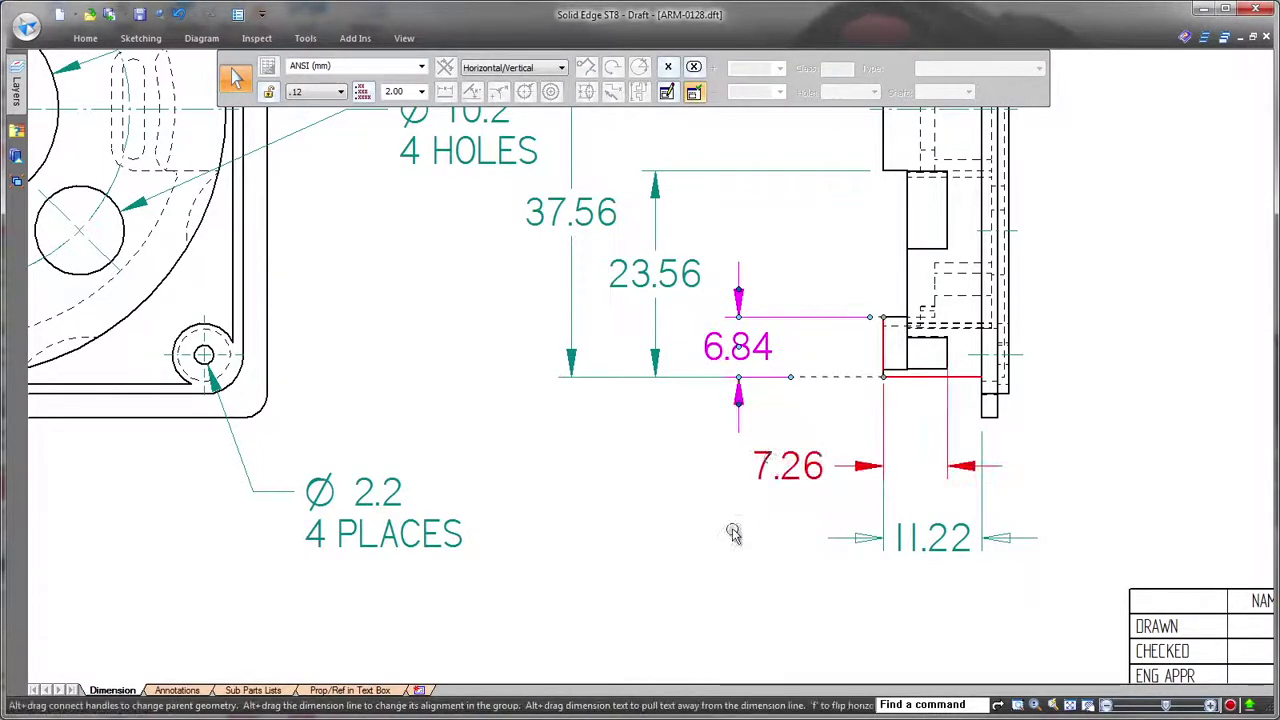
key(Escape)
key(ctrl+f)
On the Annotations sheet, shift the 120 callout further left
click(195, 692)
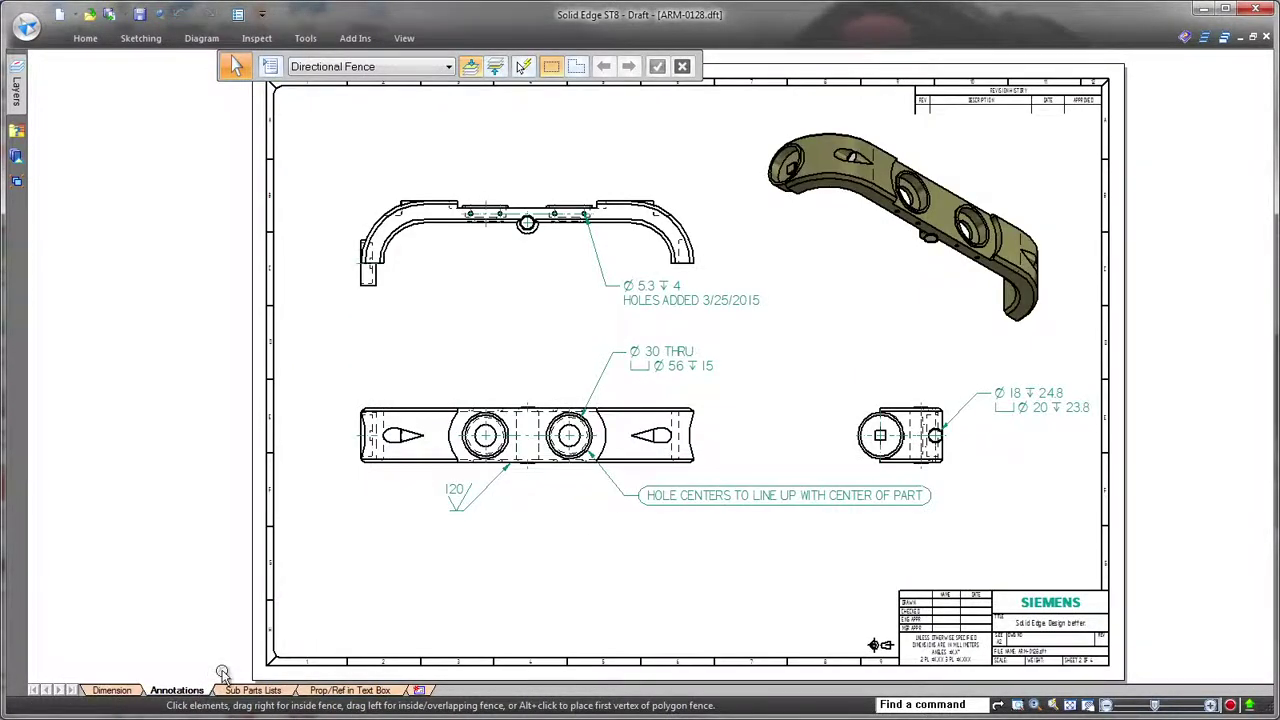
scroll(468, 486, up, 6)
click(488, 530)
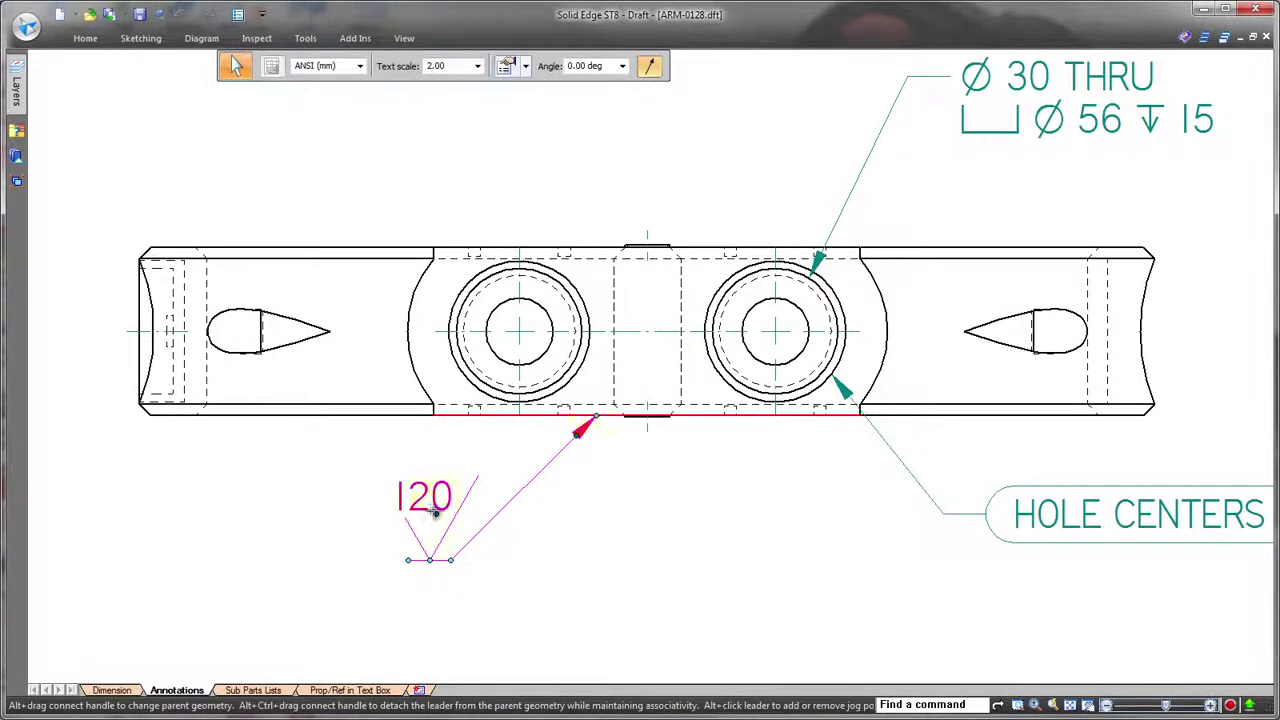
mouse_move(436, 514)
mouse_down()
mouse_move(692, 562)
mouse_move(715, 533)
mouse_move(432, 516)
mouse_up()
drag(425, 563, 277, 560)
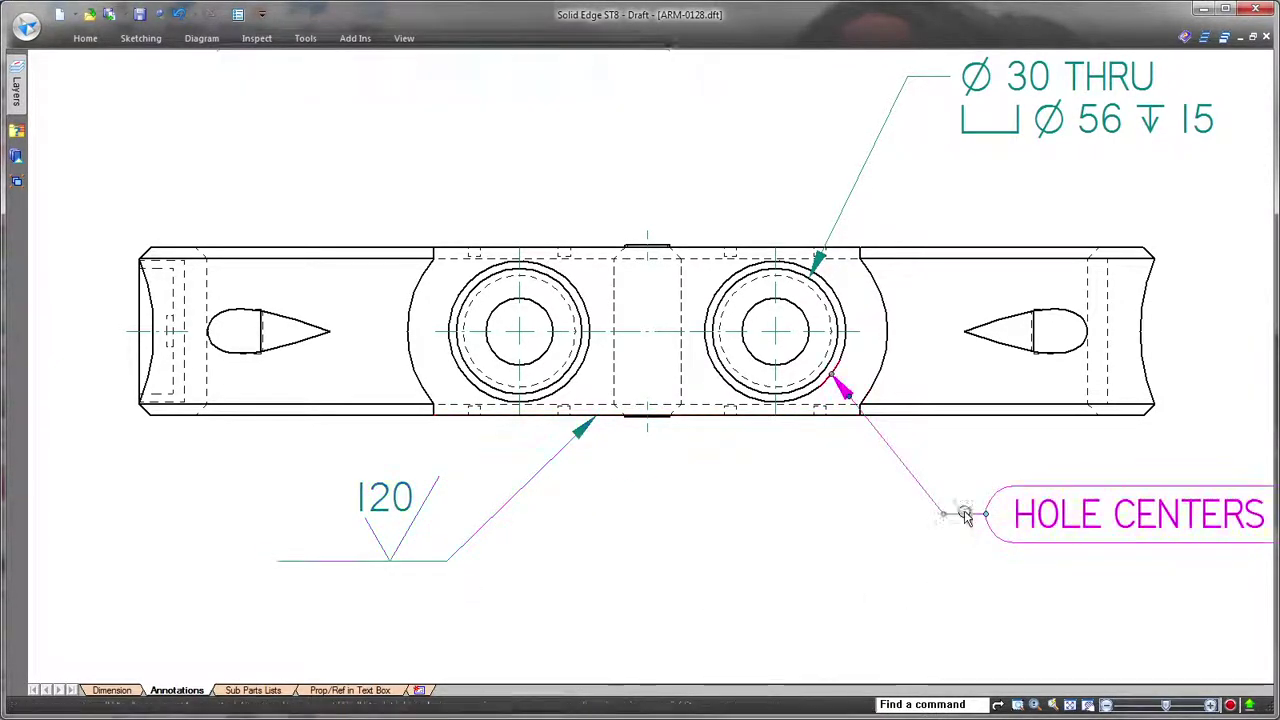
Move the HOLE CENTERS callout and add a downward bend to its leader
click(975, 515)
mouse_move(983, 515)
mouse_down()
mouse_move(829, 574)
mouse_move(711, 563)
mouse_move(720, 509)
mouse_move(703, 529)
mouse_move(977, 520)
mouse_move(975, 573)
mouse_move(1034, 478)
mouse_move(979, 543)
mouse_move(982, 531)
mouse_up()
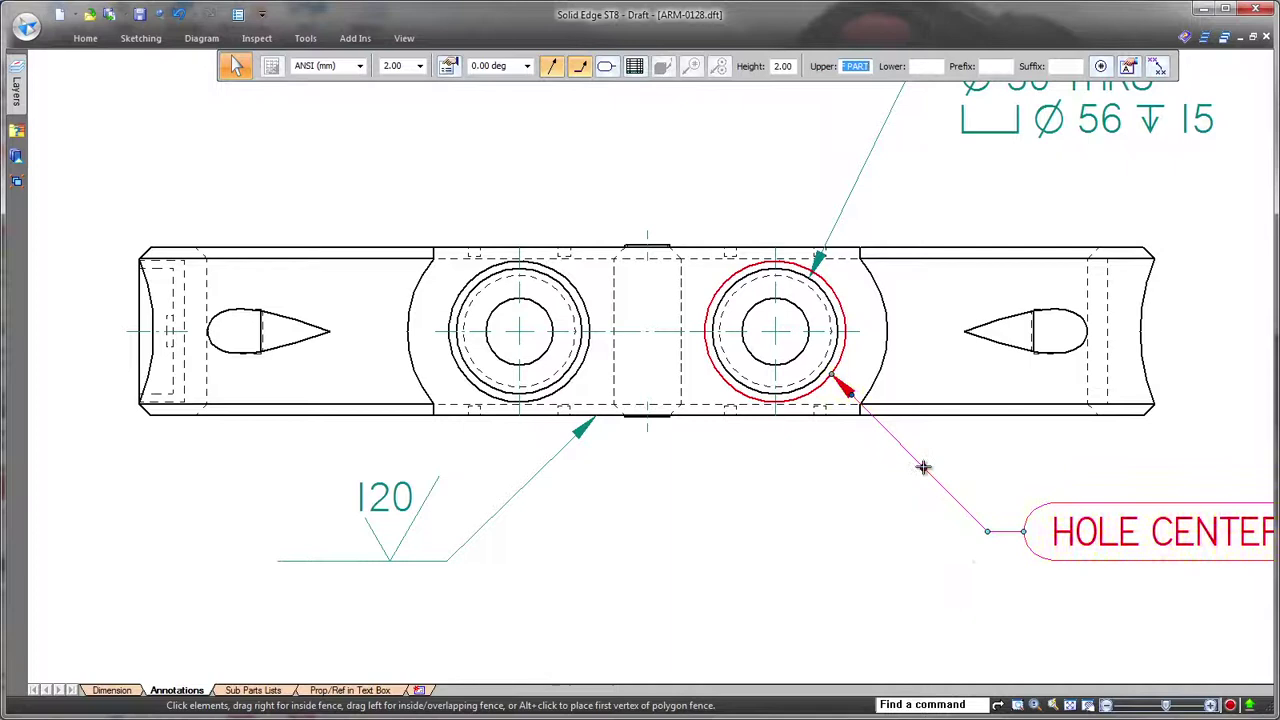
drag(920, 463, 886, 491)
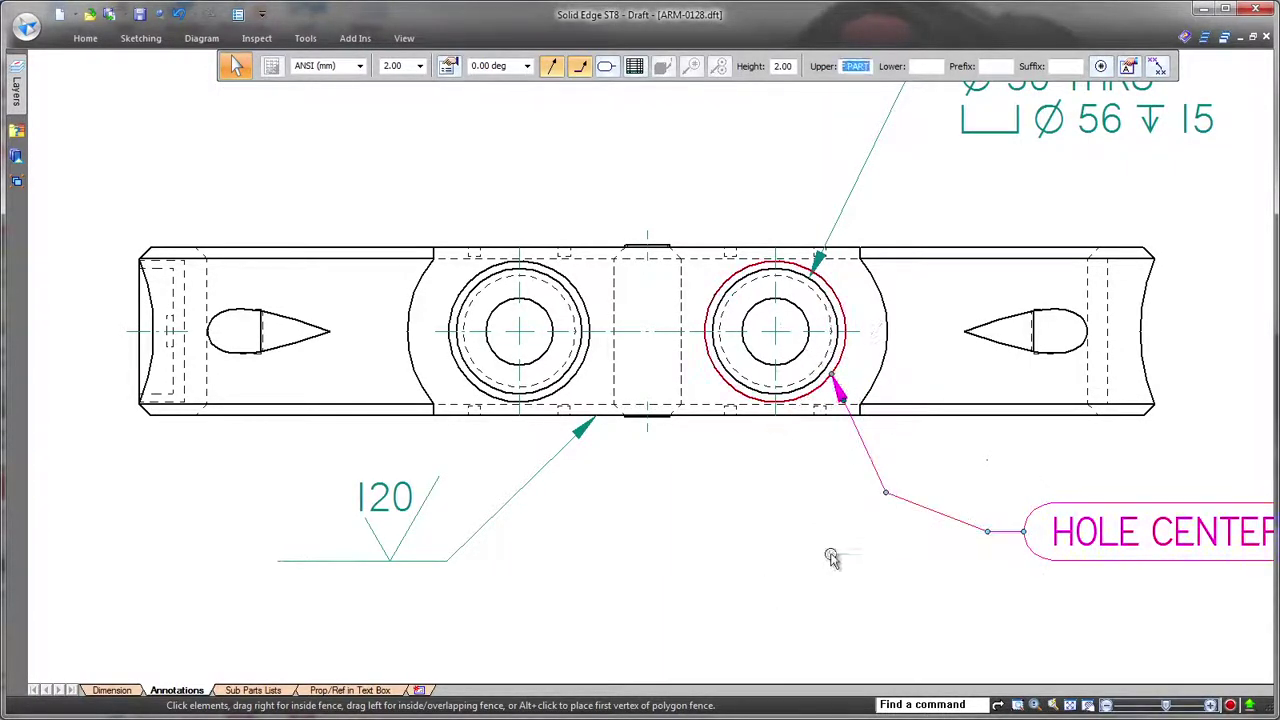
click(808, 571)
mouse_move(1024, 471)
middle_down()
mouse_move(1180, 389)
mouse_move(874, 594)
mouse_move(875, 581)
middle_up()
Format the Ø 30 THRU callout's hole size (%HS) to show dual units
double_click(763, 343)
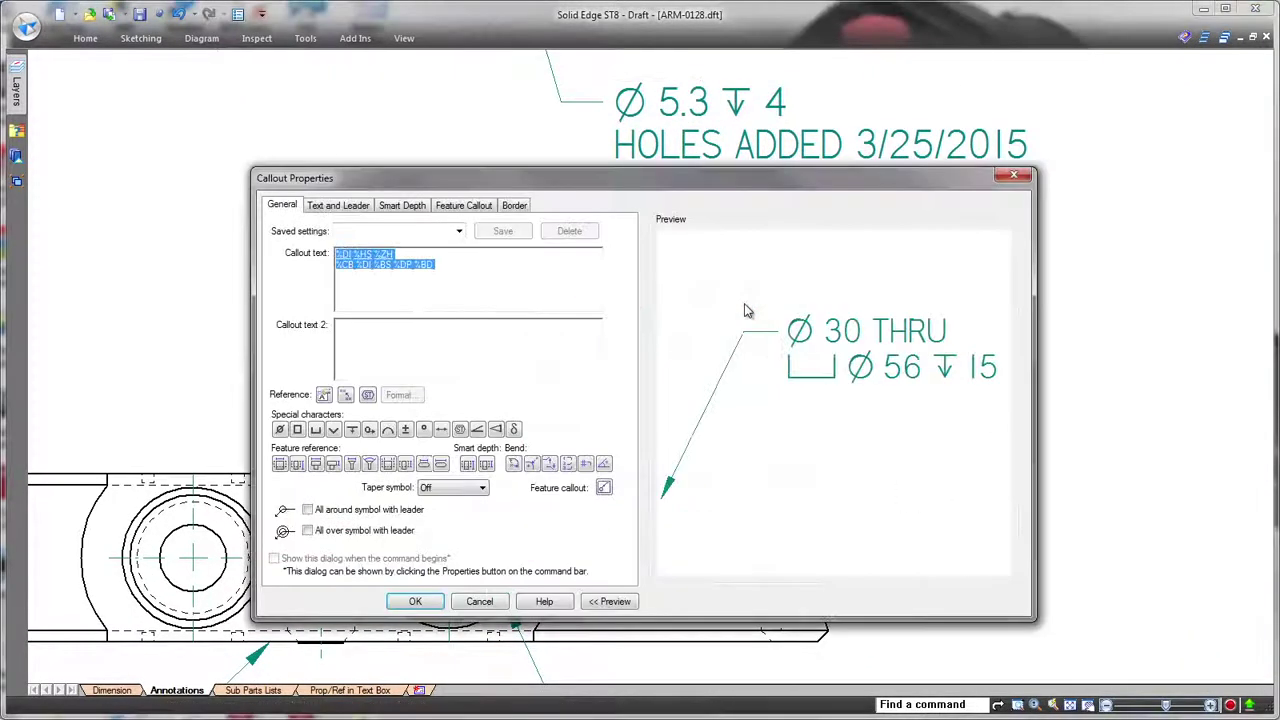
click(413, 304)
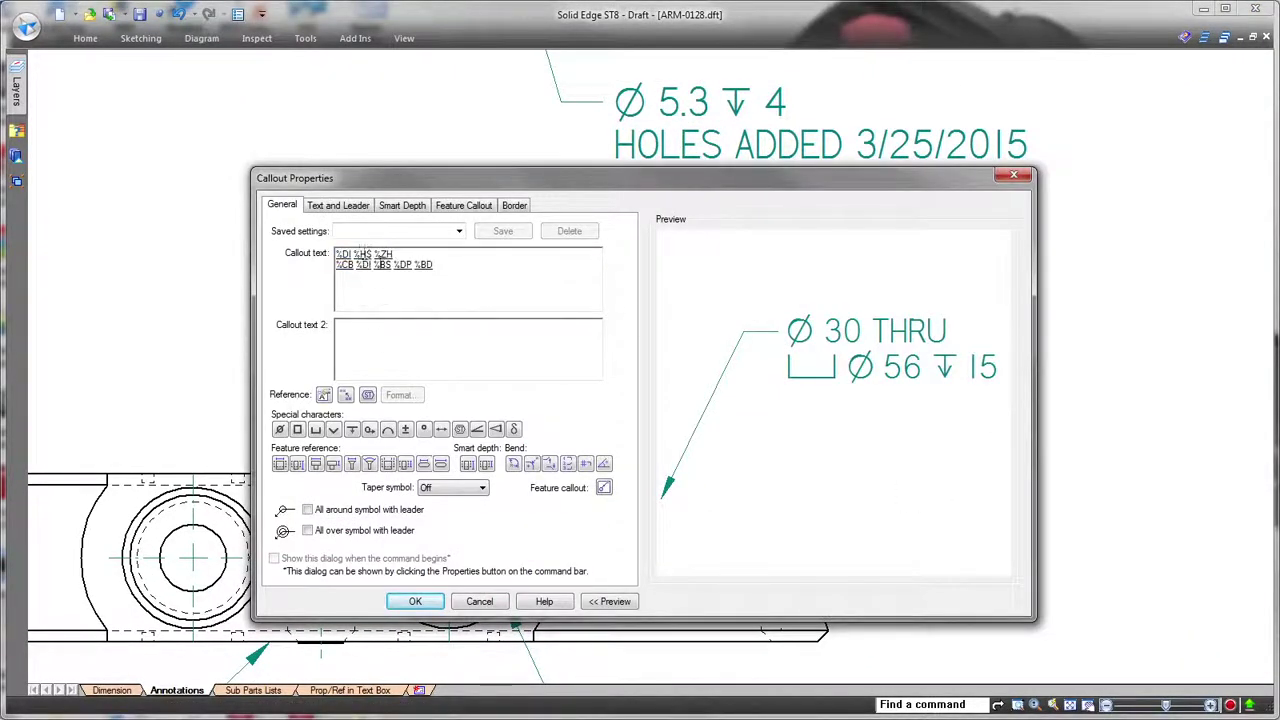
click(398, 395)
click(388, 364)
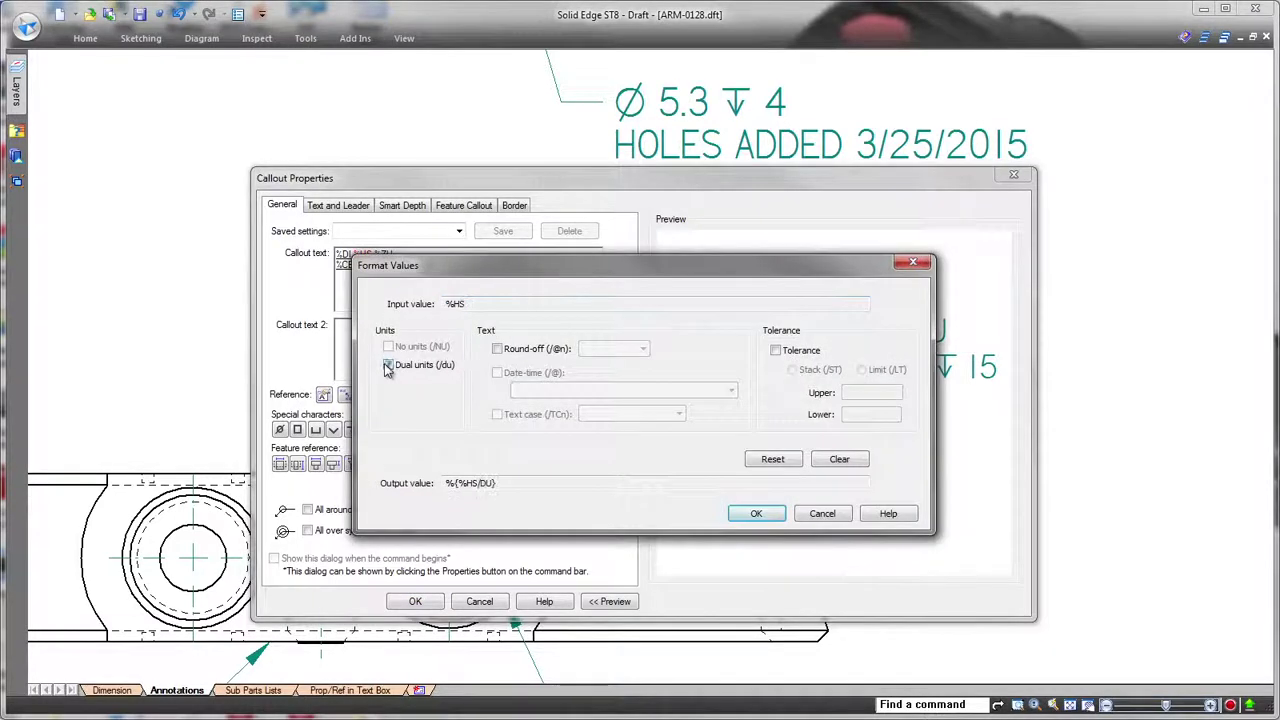
click(755, 515)
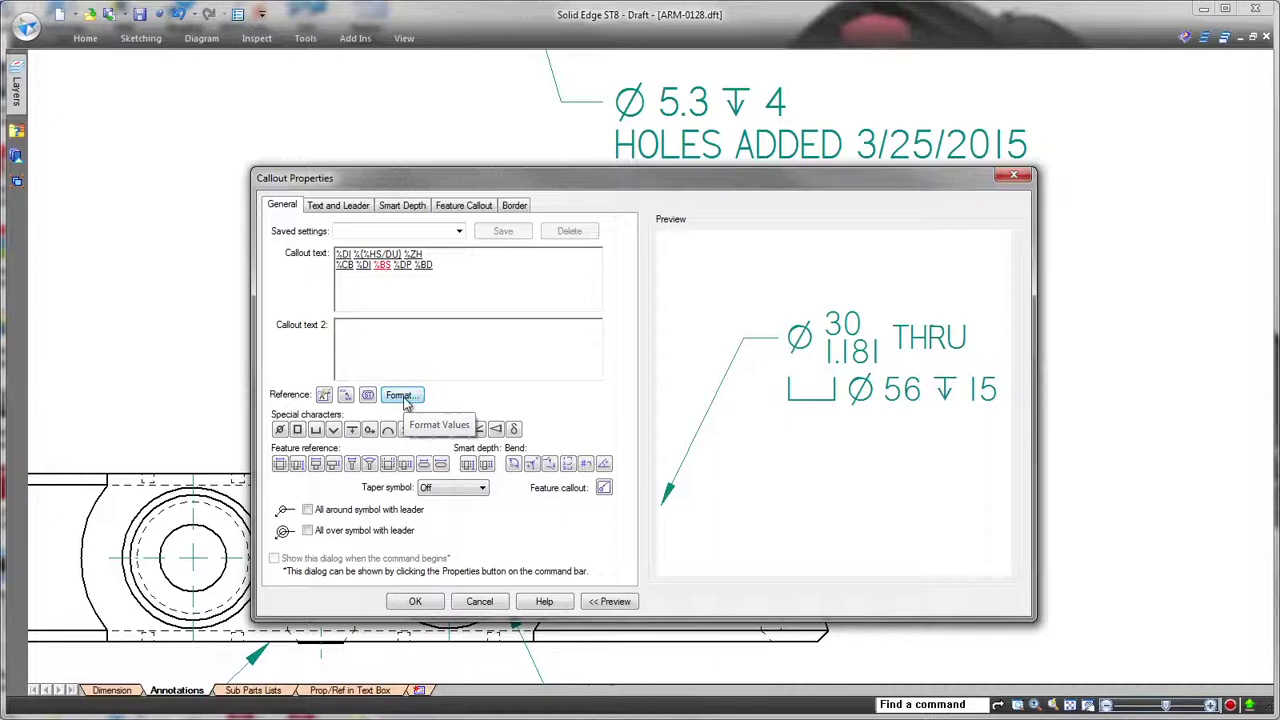
Round the counterbore diameter (%BS) to .1234 and apply the callout changes
click(398, 395)
click(497, 349)
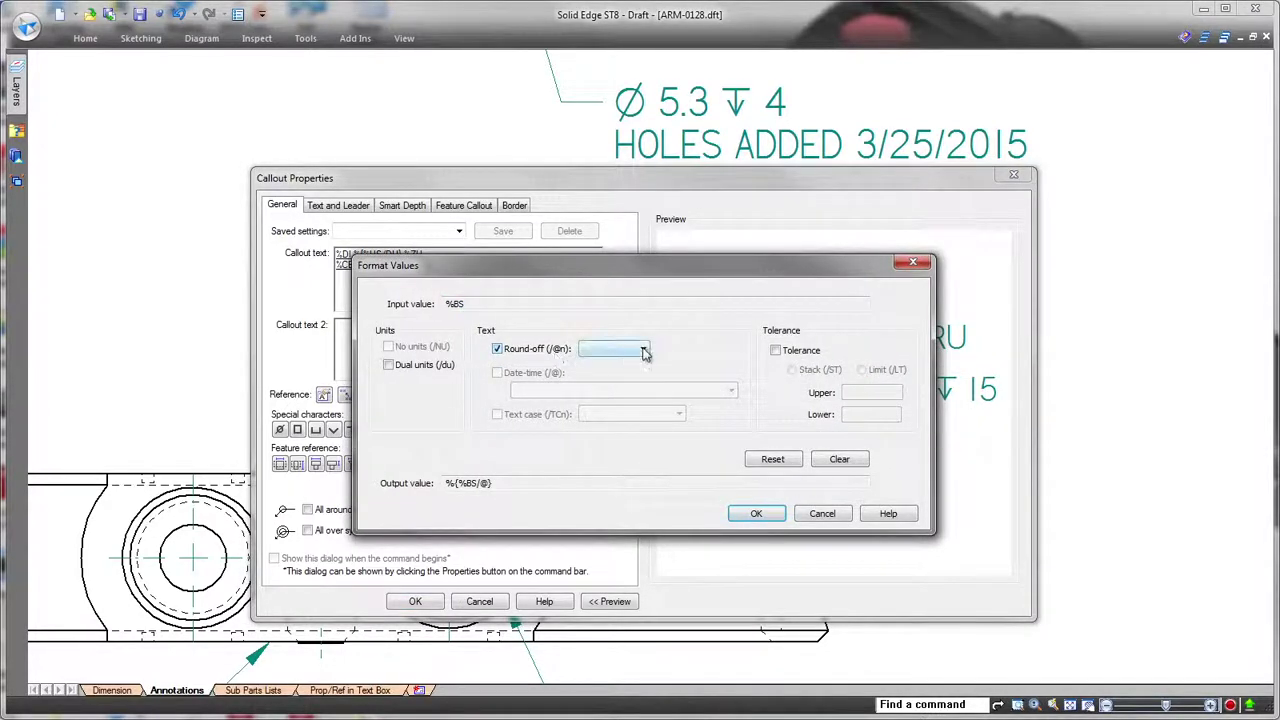
click(643, 348)
click(612, 414)
click(758, 513)
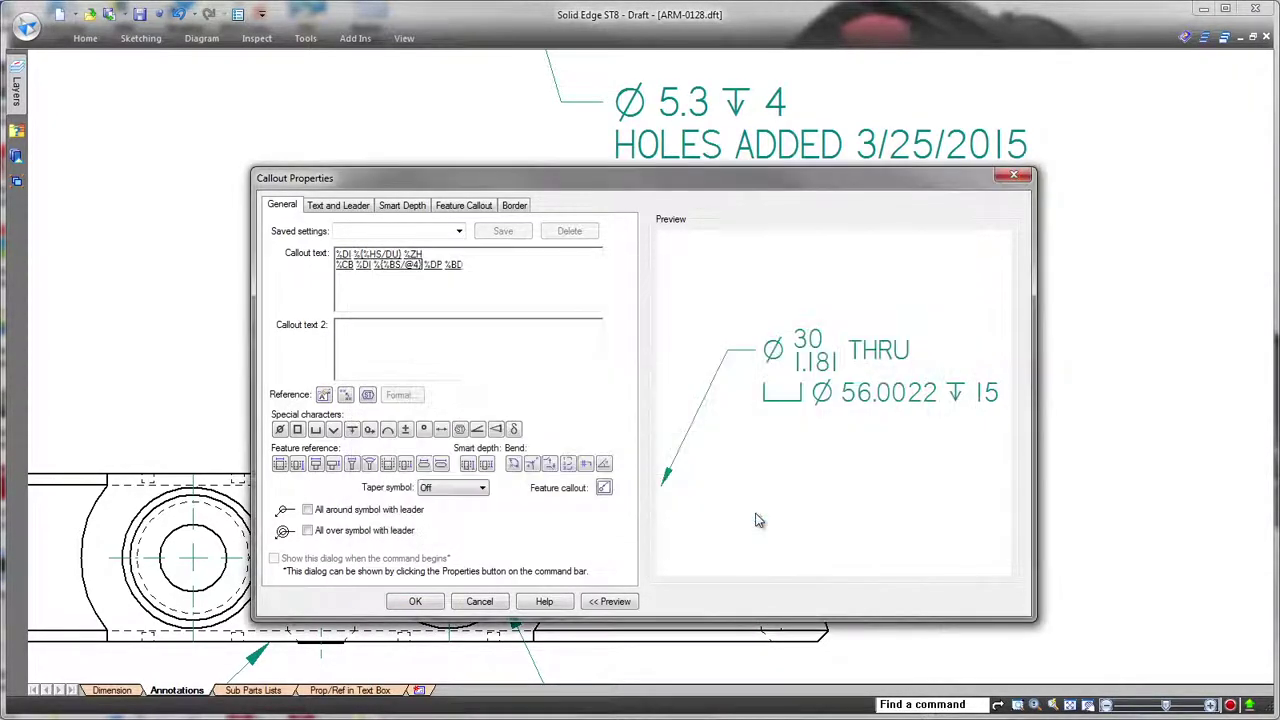
click(415, 601)
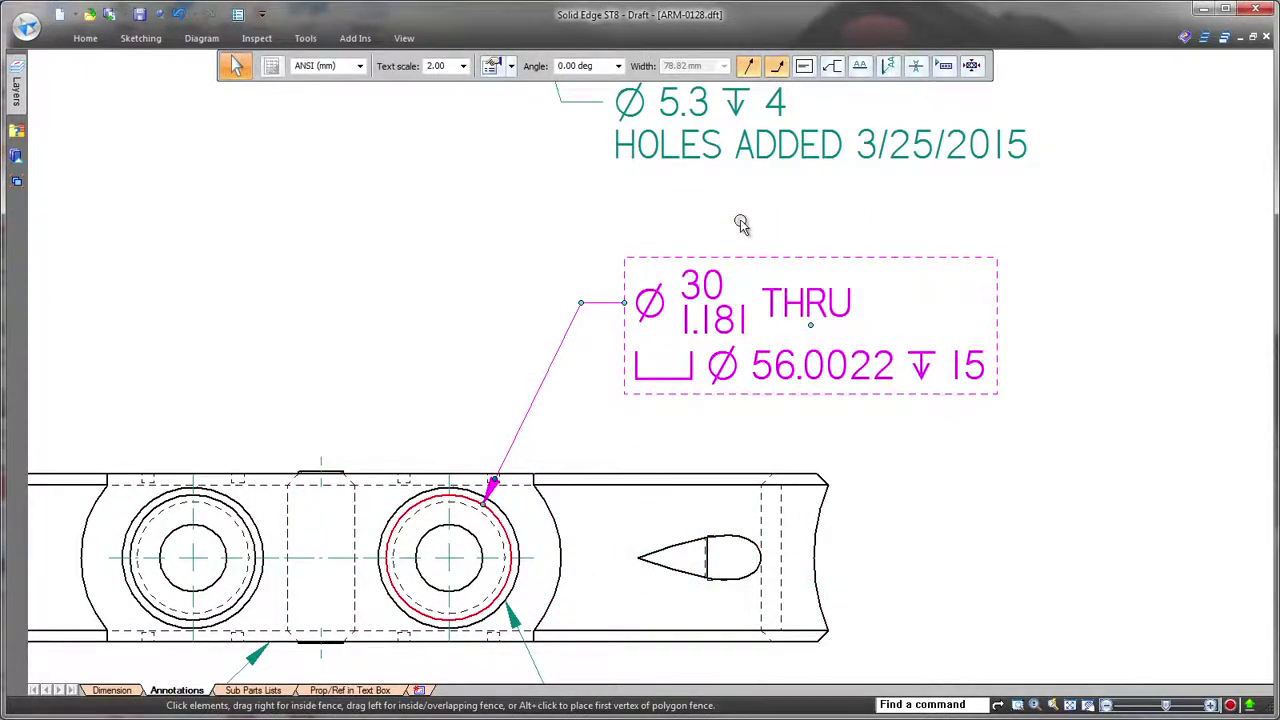
key(Escape)
scroll(706, 263, up, 5)
Add a stacked tolerance, upper .005 and lower .002, to the Ø 5.3 HOLES ADDED hole size
double_click(491, 288)
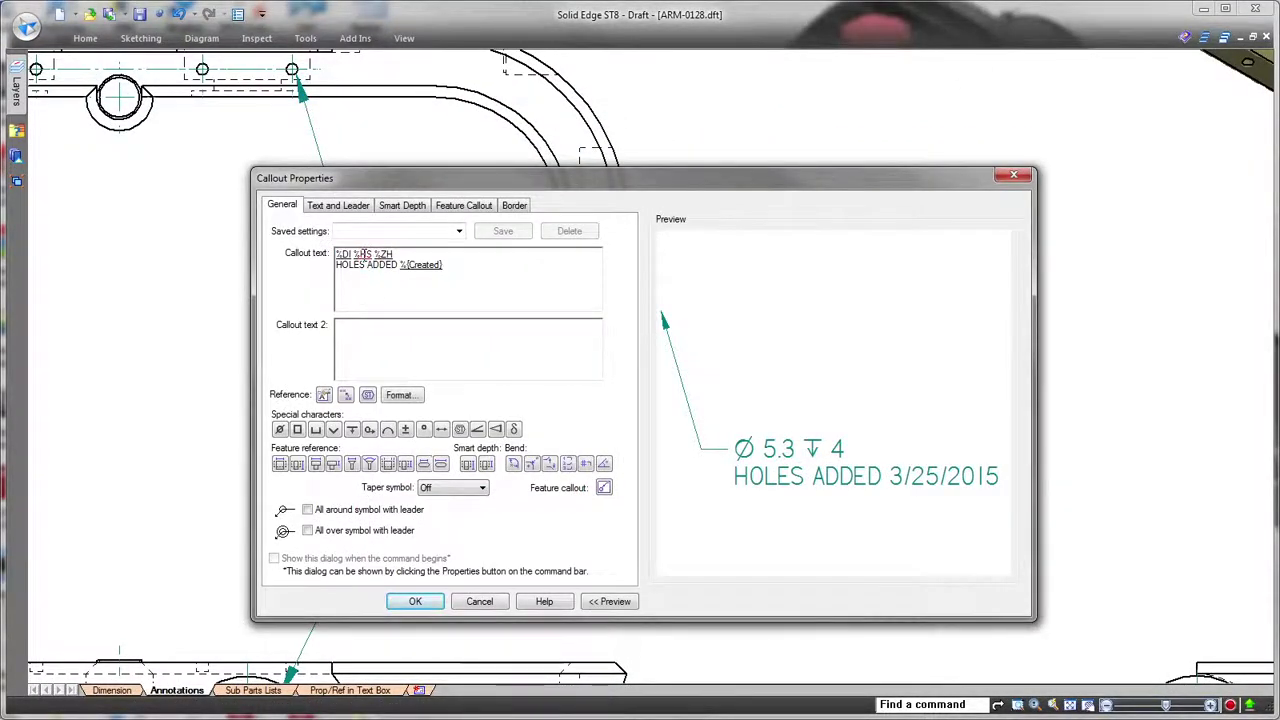
click(399, 396)
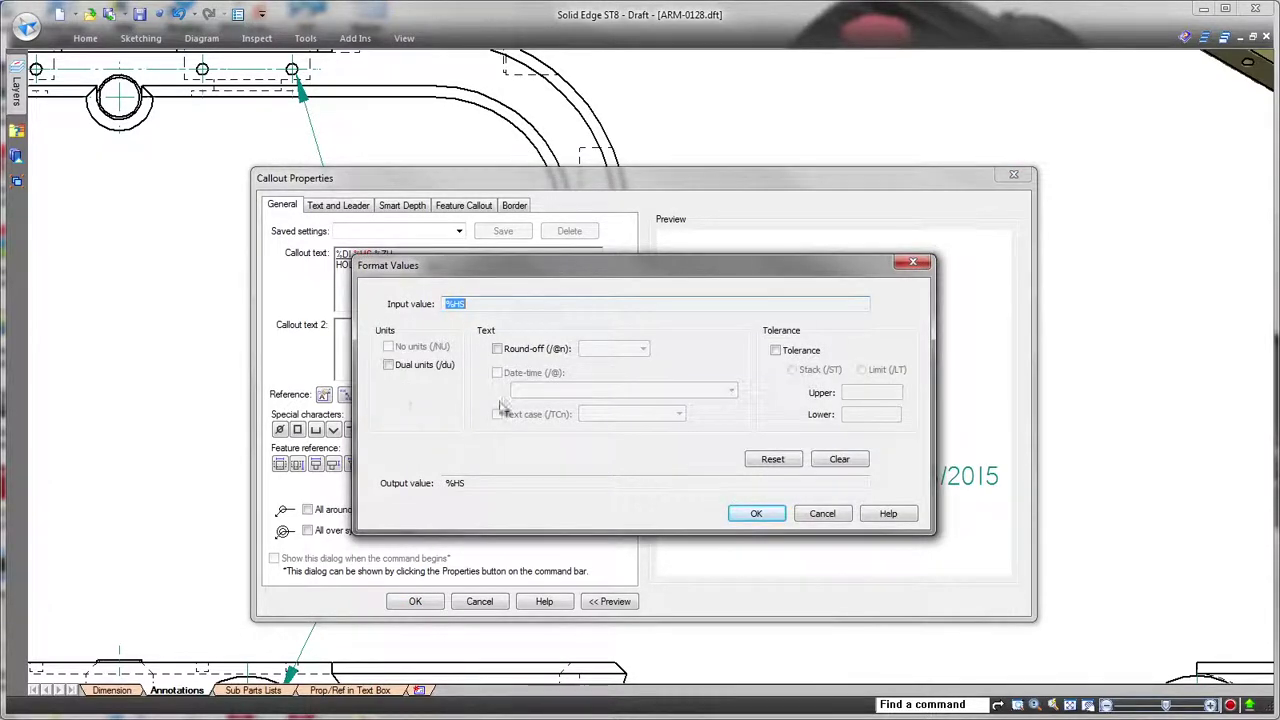
click(776, 351)
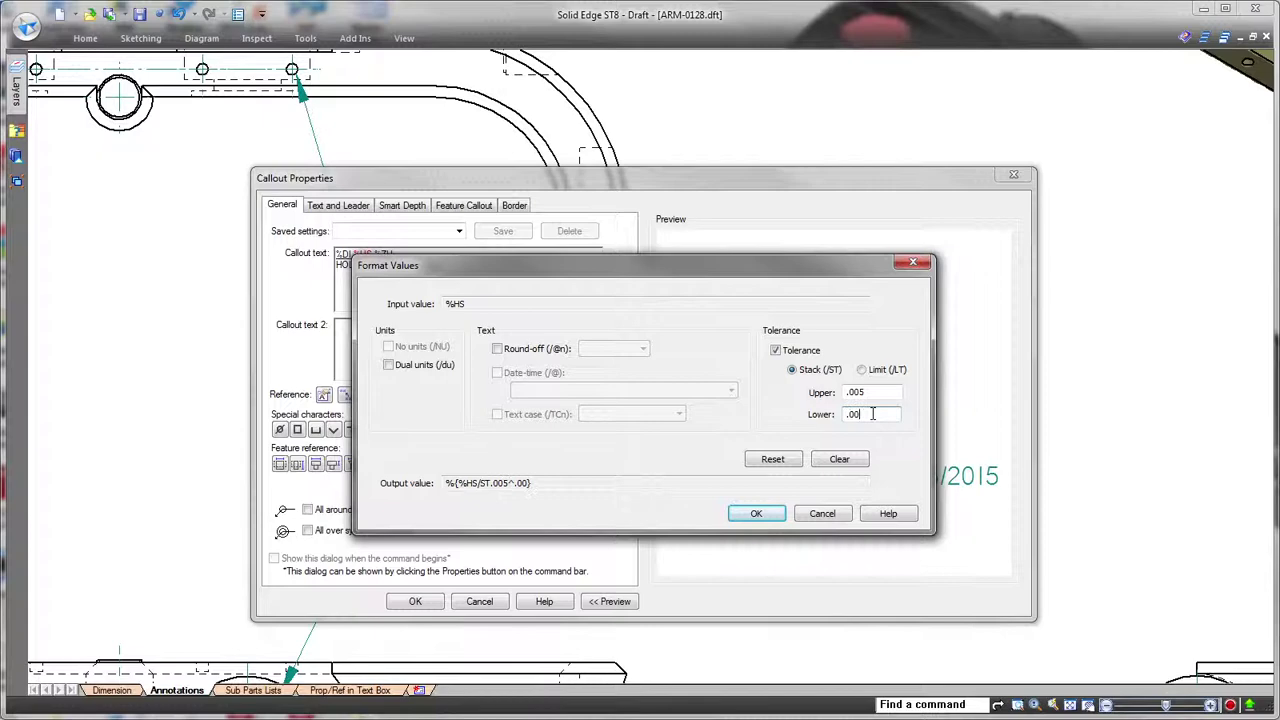
click(756, 515)
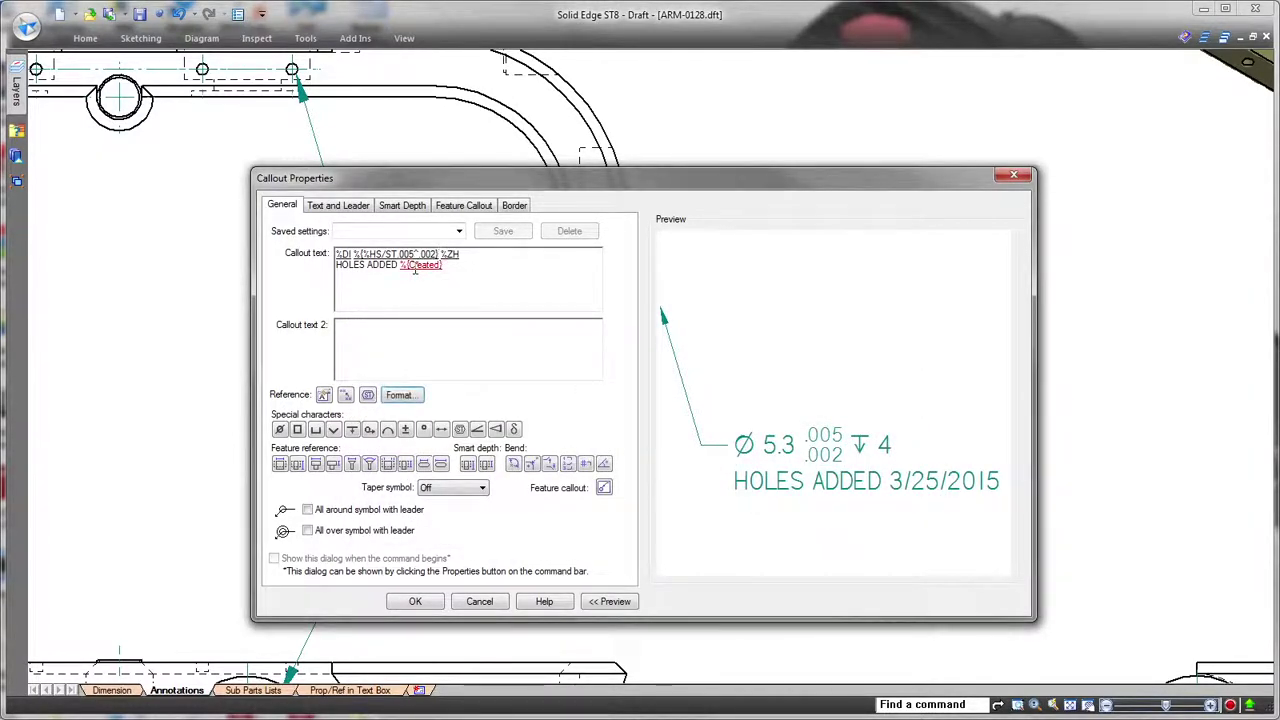
Format the %{Created} value as a 'dddd, MMMM dd, yyyy' date
click(399, 395)
click(497, 373)
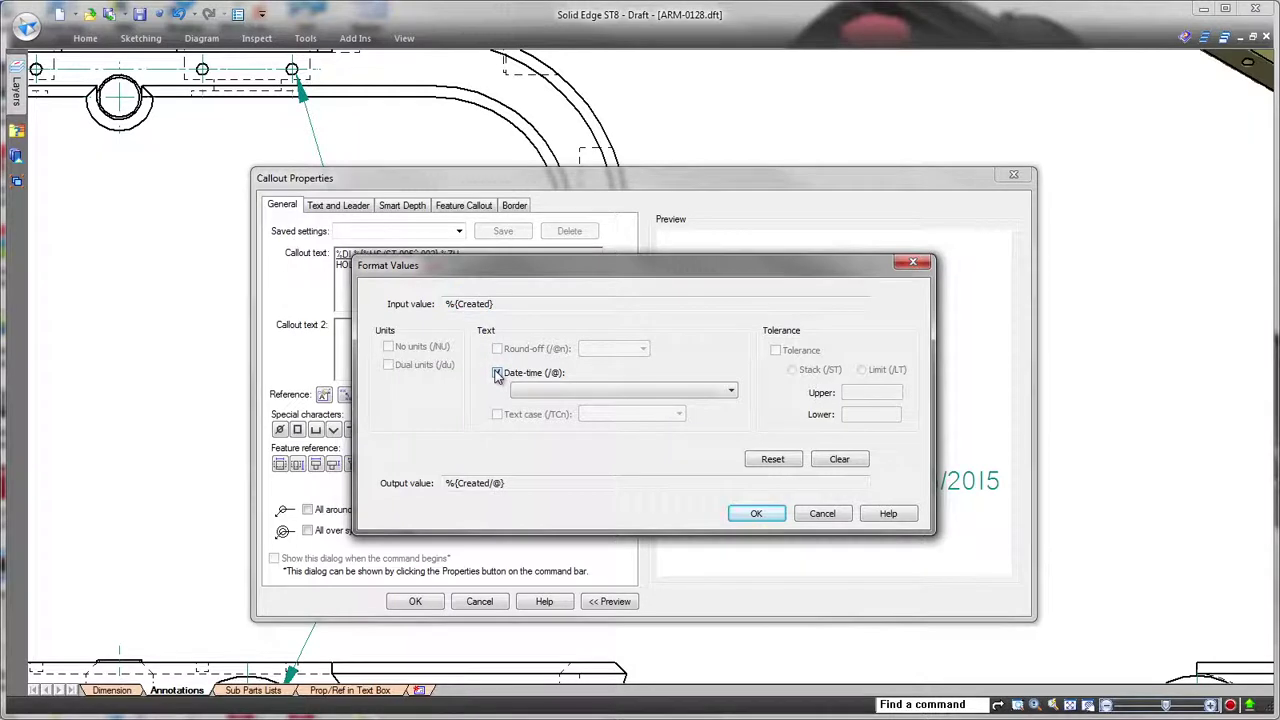
click(732, 393)
click(702, 430)
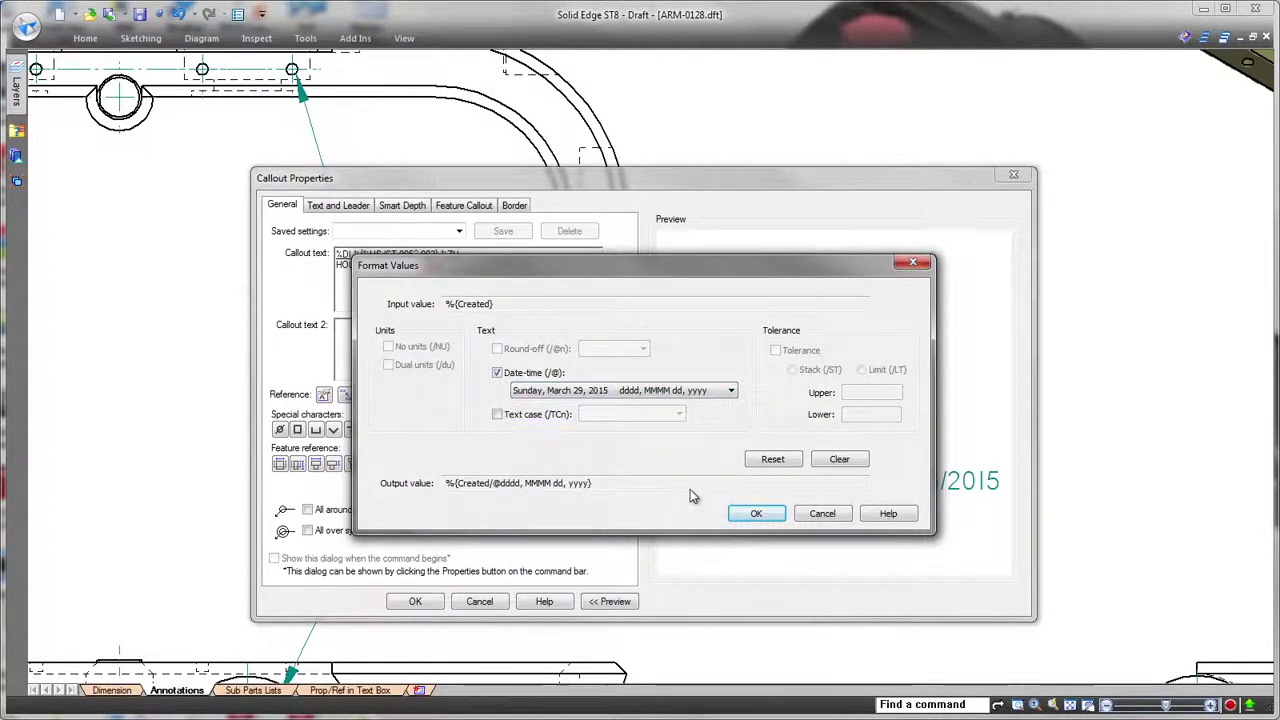
click(756, 514)
Convert the date to UPPERCASE text case and apply the callout changes
click(423, 267)
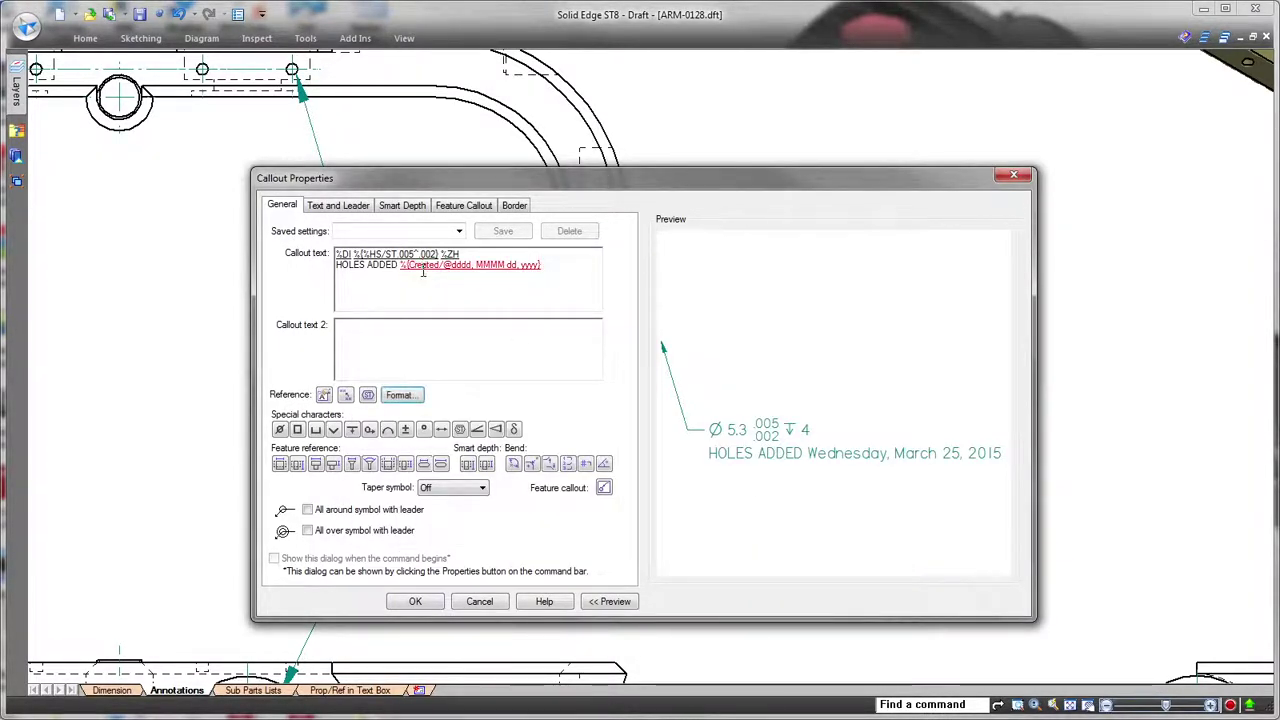
click(401, 396)
click(497, 414)
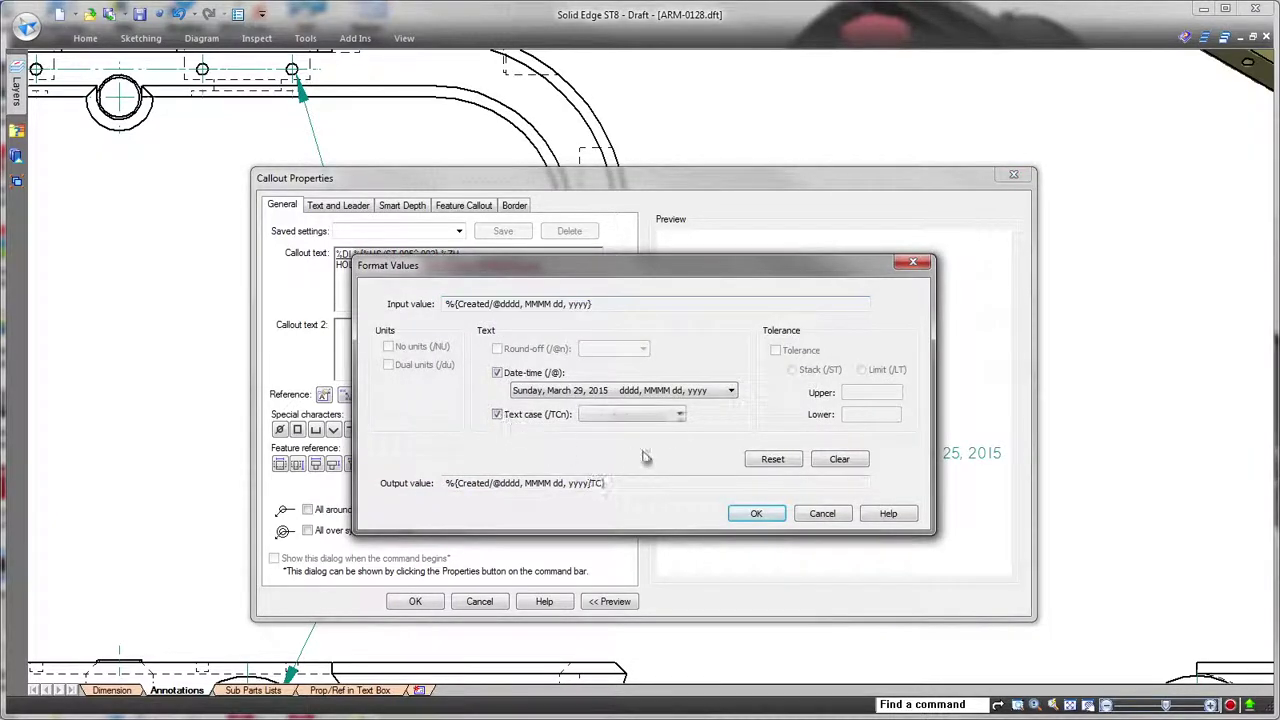
click(679, 416)
click(612, 437)
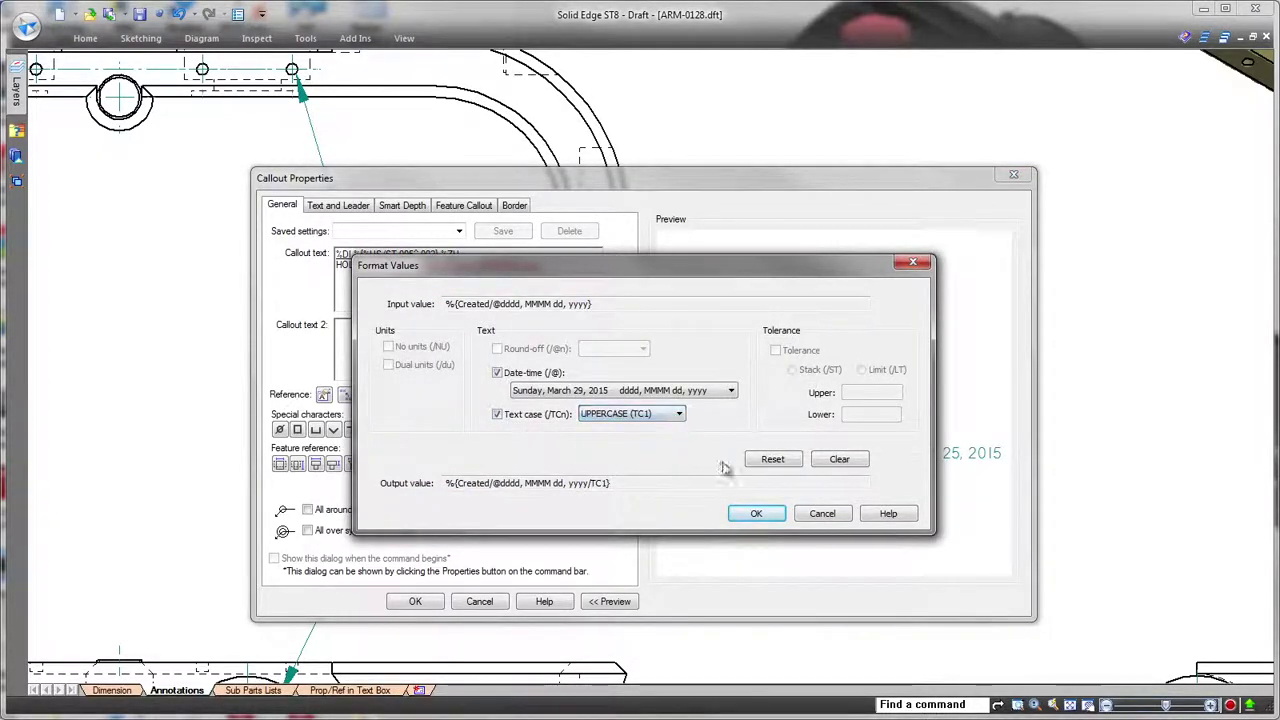
click(757, 514)
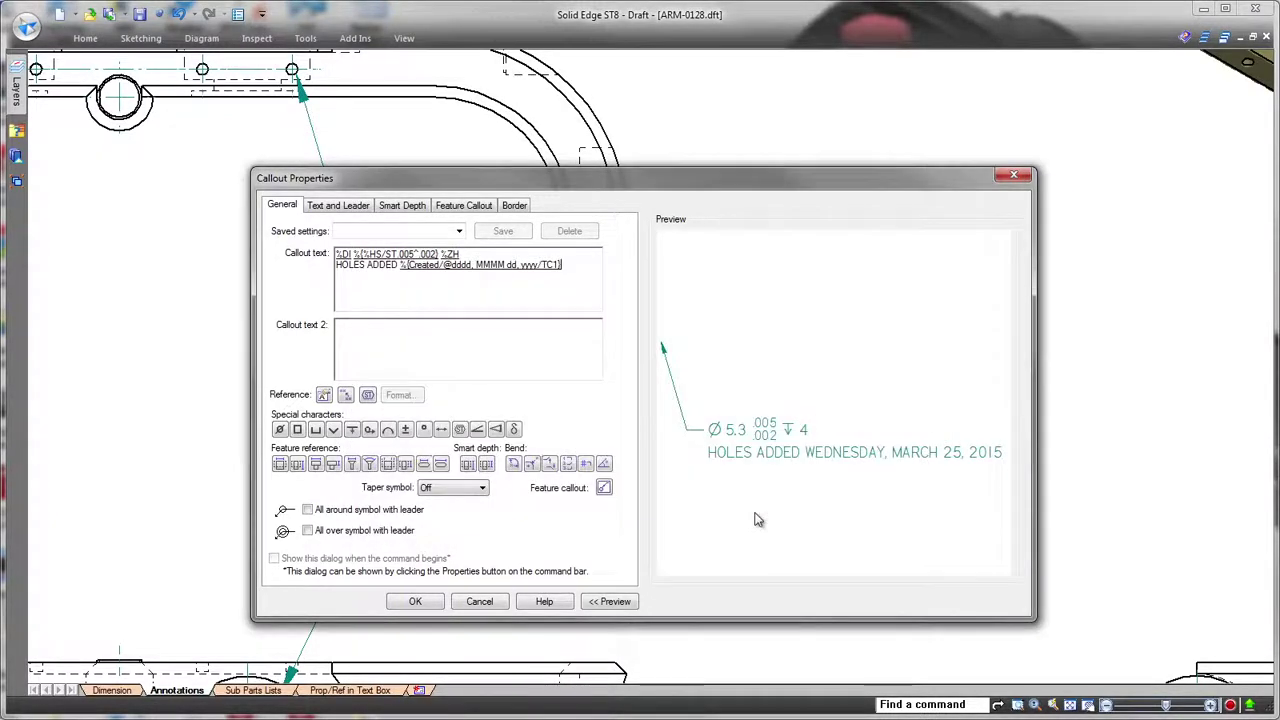
click(416, 602)
On the Sub Parts Lists sheet, start a parts list for the lower view's MOTOR MODULE ASMB 1.1 sub-assembly
key(ctrl+shift+f)
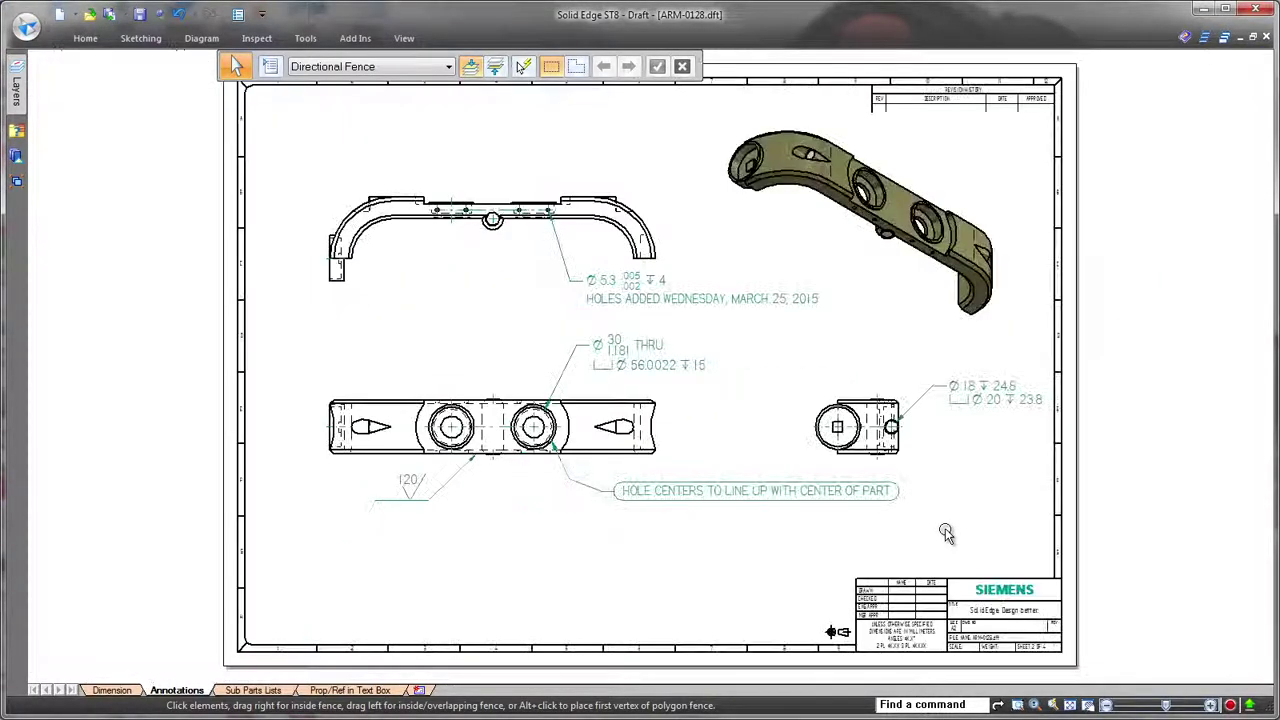
click(242, 692)
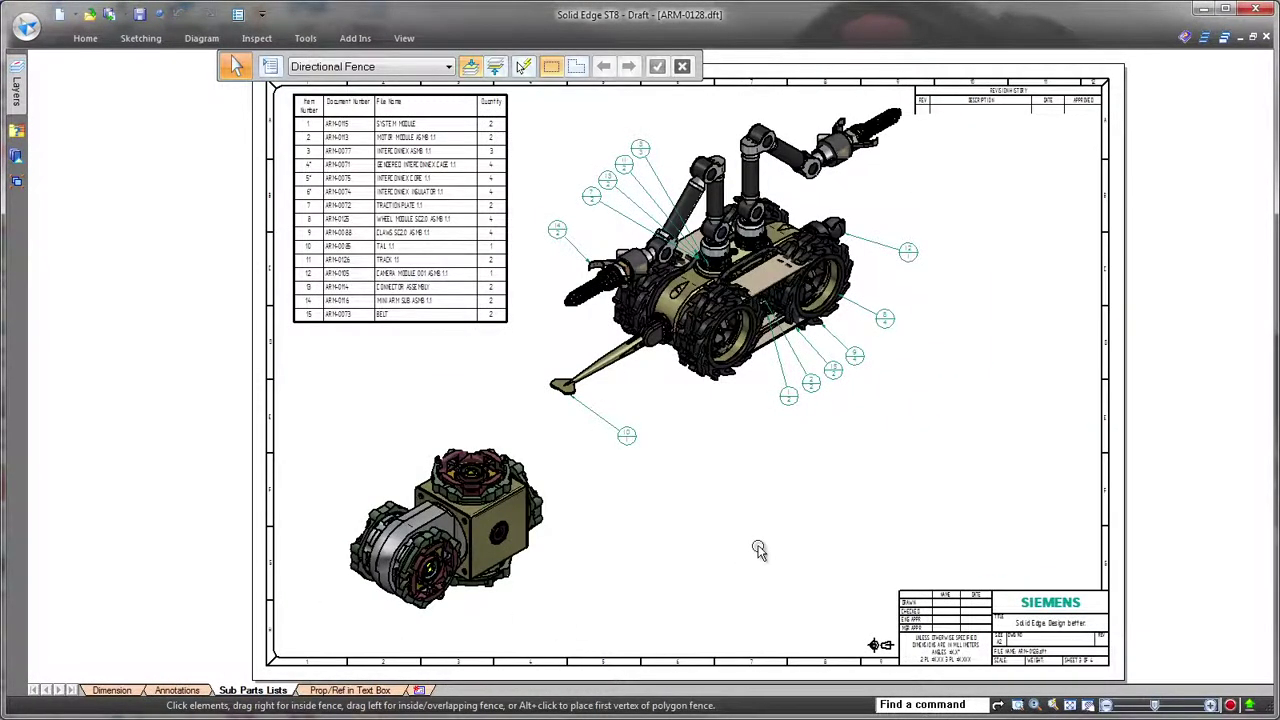
click(85, 38)
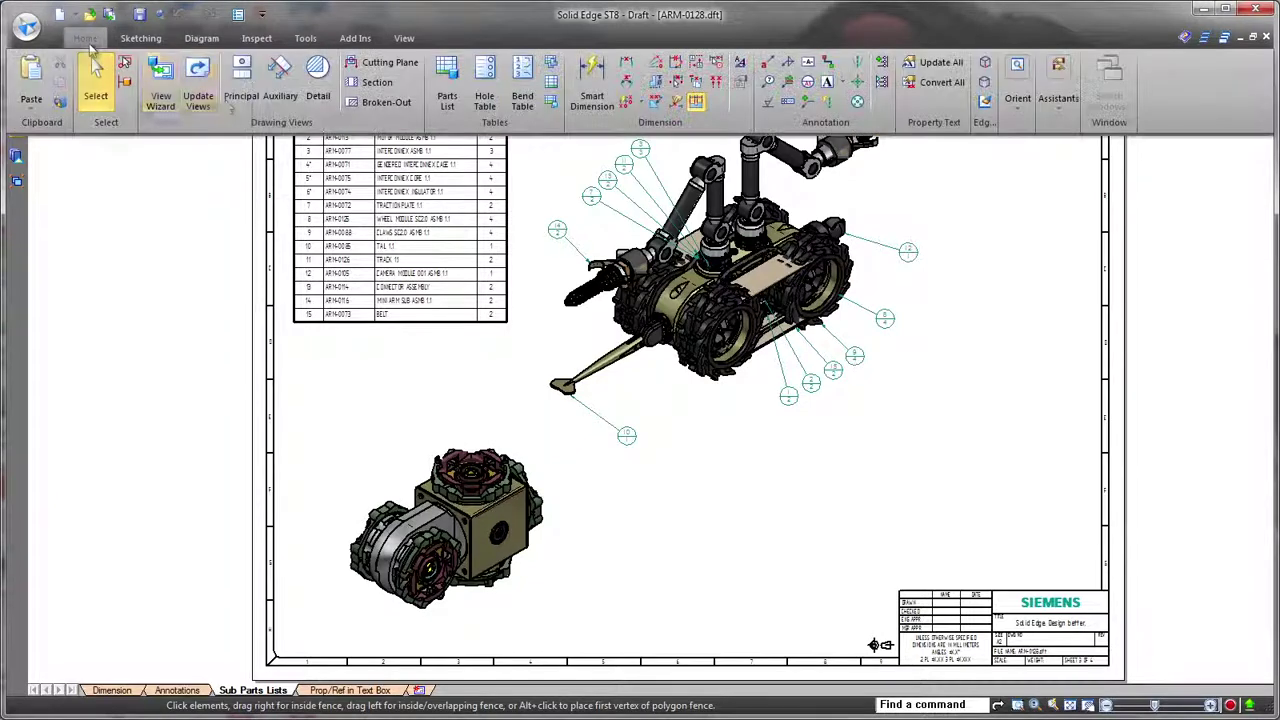
click(443, 86)
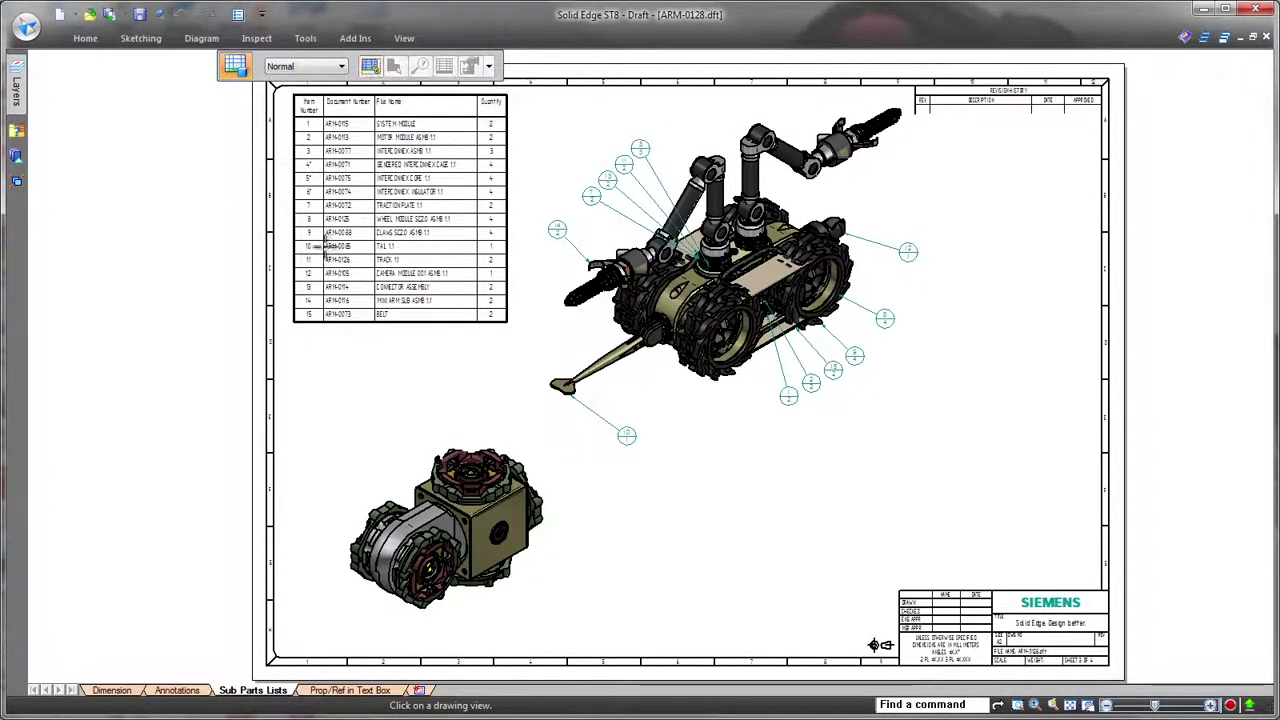
click(416, 488)
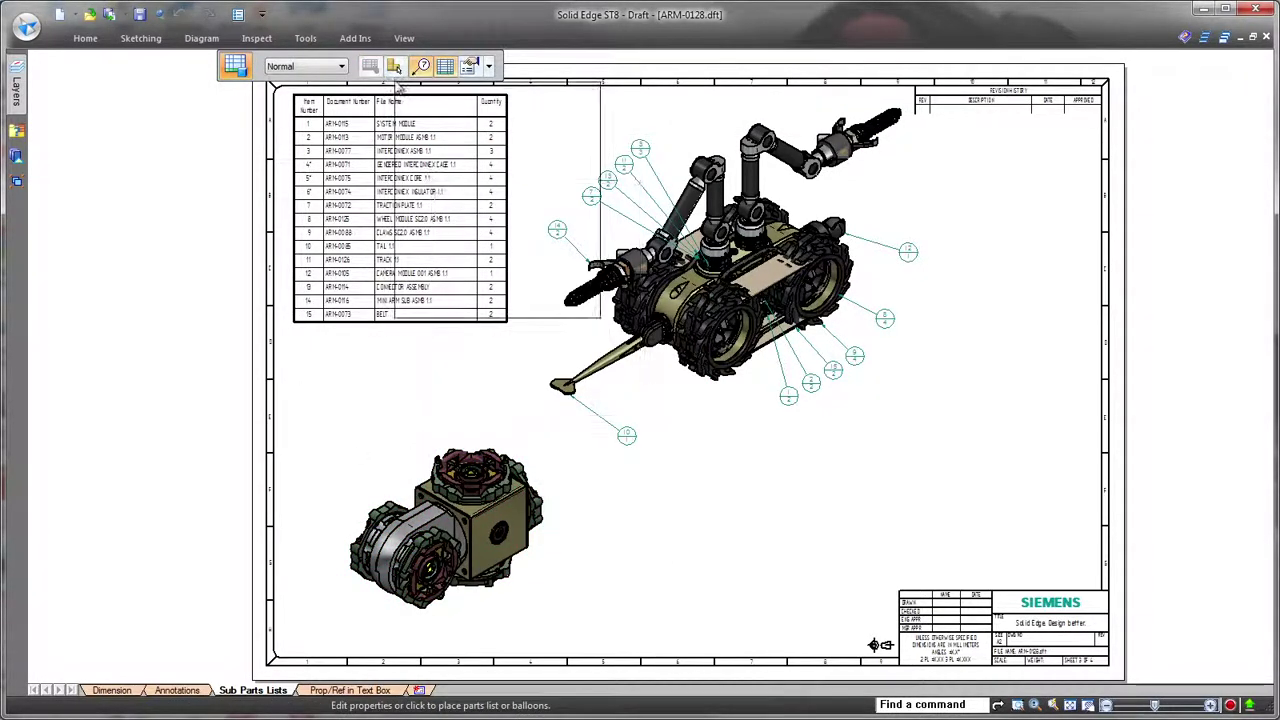
click(395, 66)
click(510, 376)
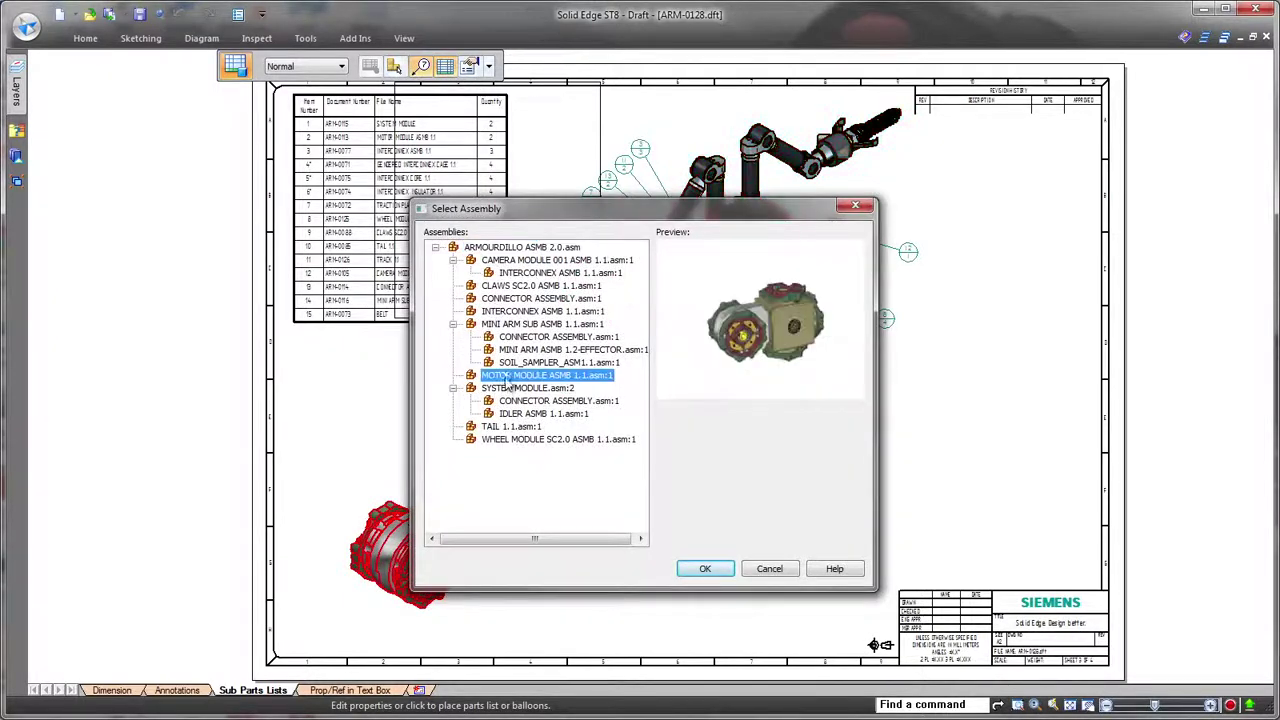
click(705, 570)
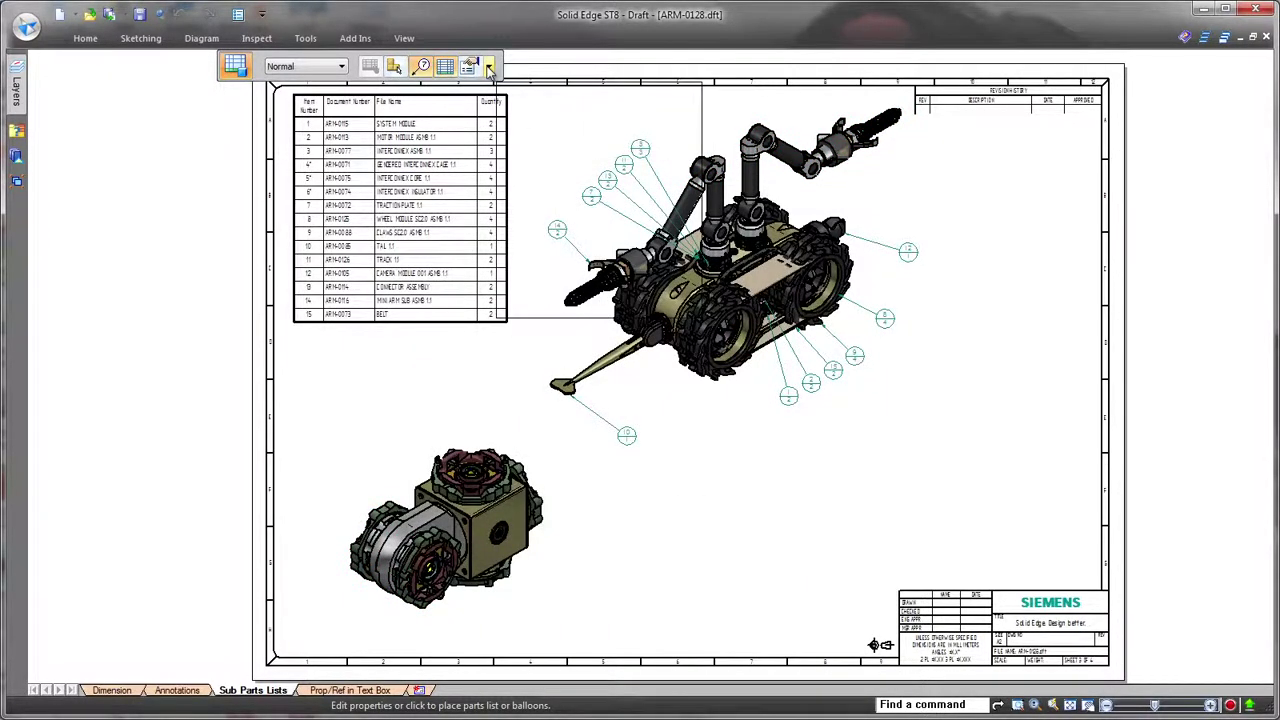
Pick a list style, place the parts list right of the view, then go to sheet Prop/Ref in Text Box
click(489, 66)
click(480, 136)
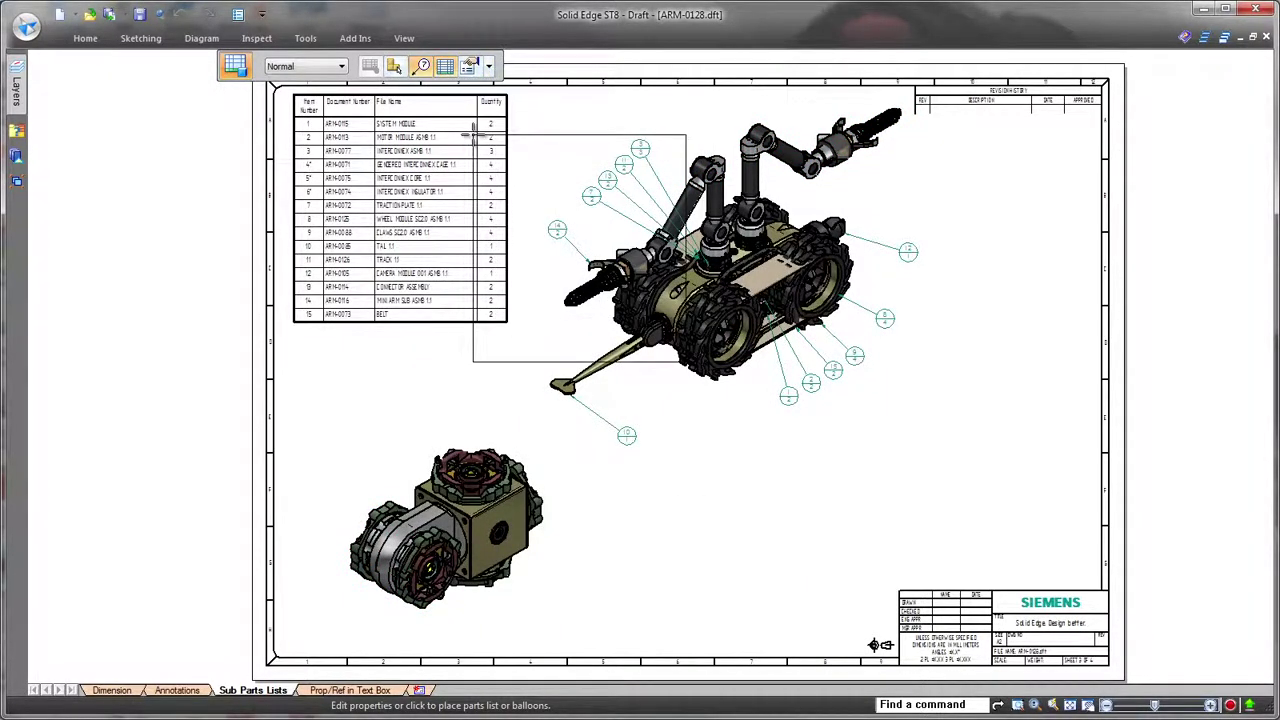
click(646, 426)
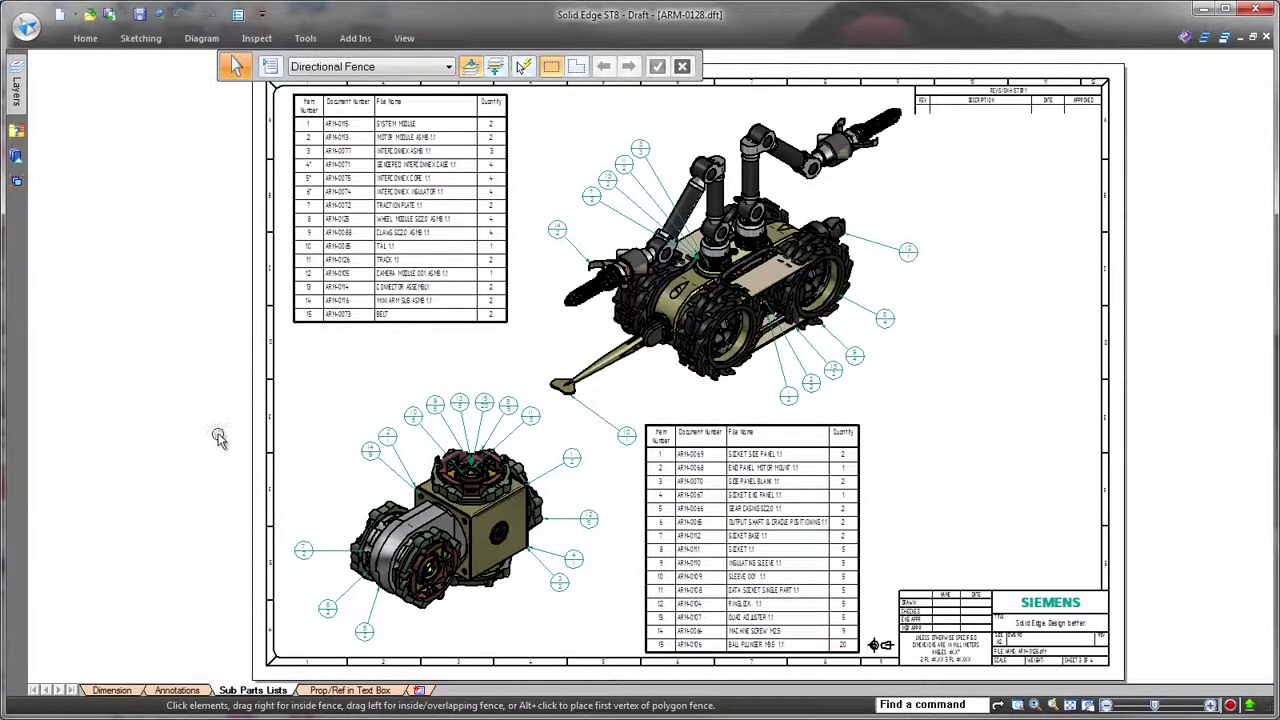
click(328, 692)
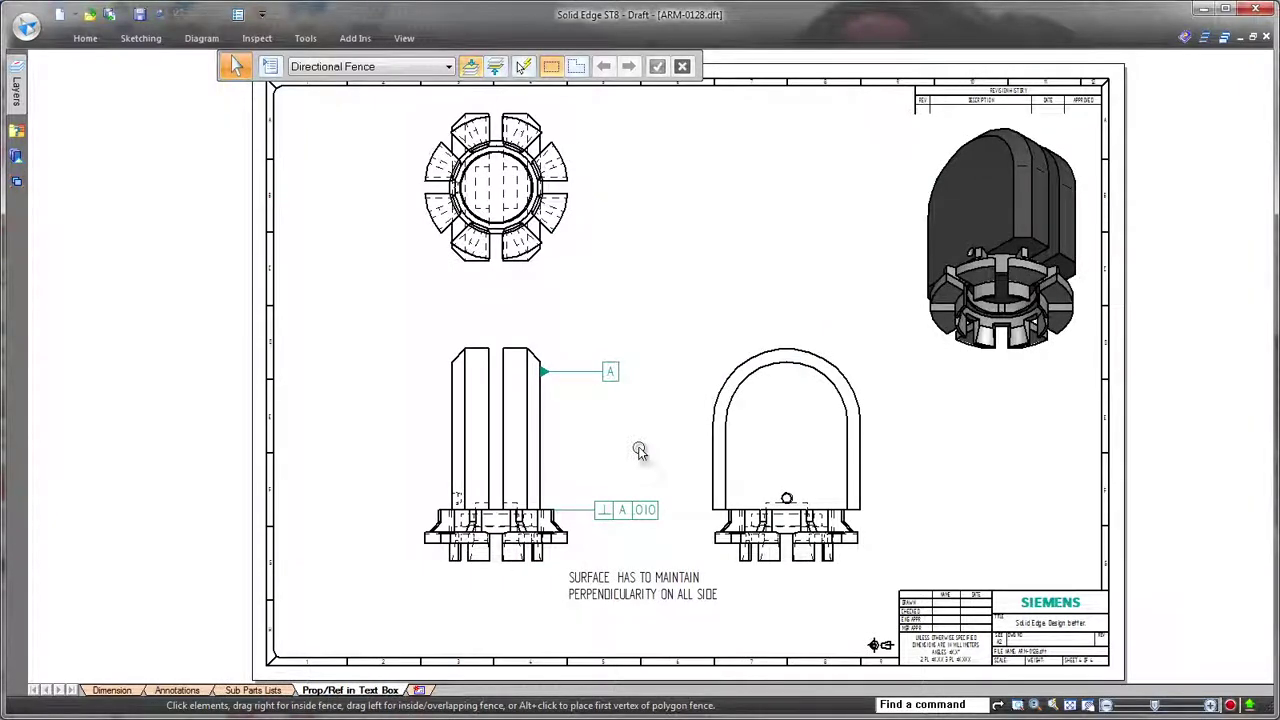
Relabel datum A as A-A so the perpendicularity frame follows, then open the SURFACE note for editing
scroll(639, 450, up, 1)
middle_drag(611, 491, 634, 363)
scroll(640, 326, up, 1)
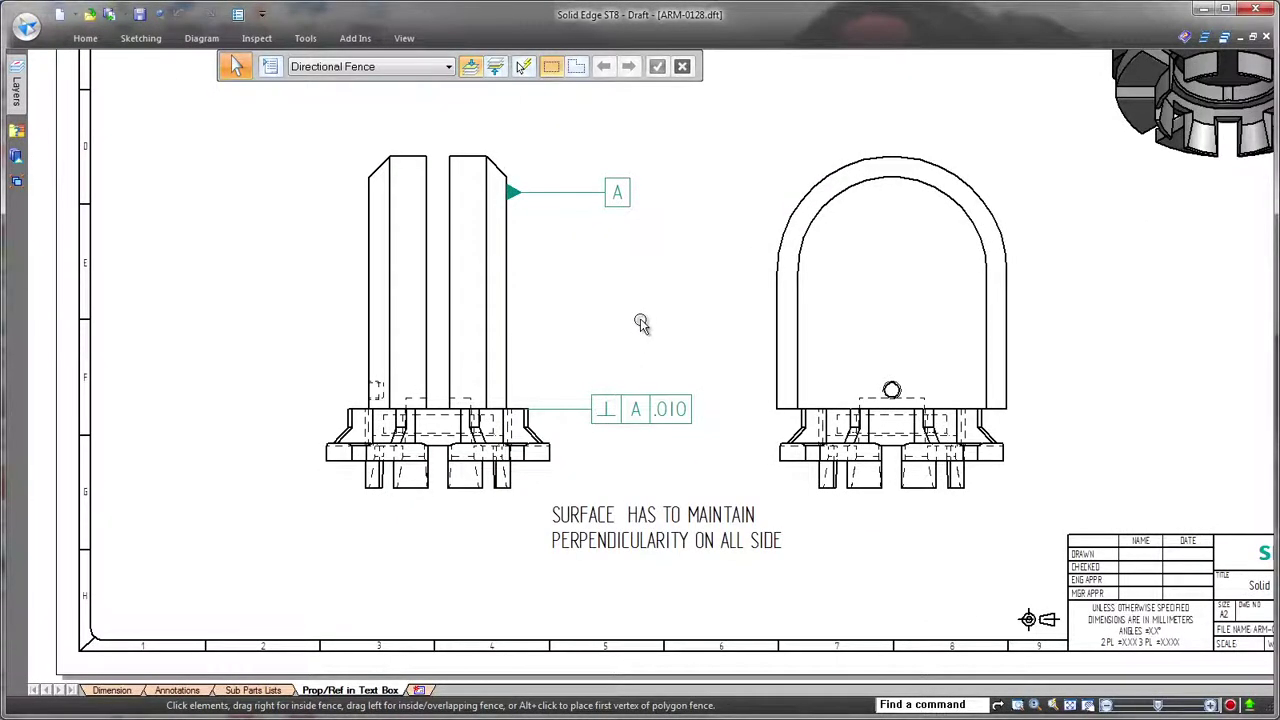
click(617, 193)
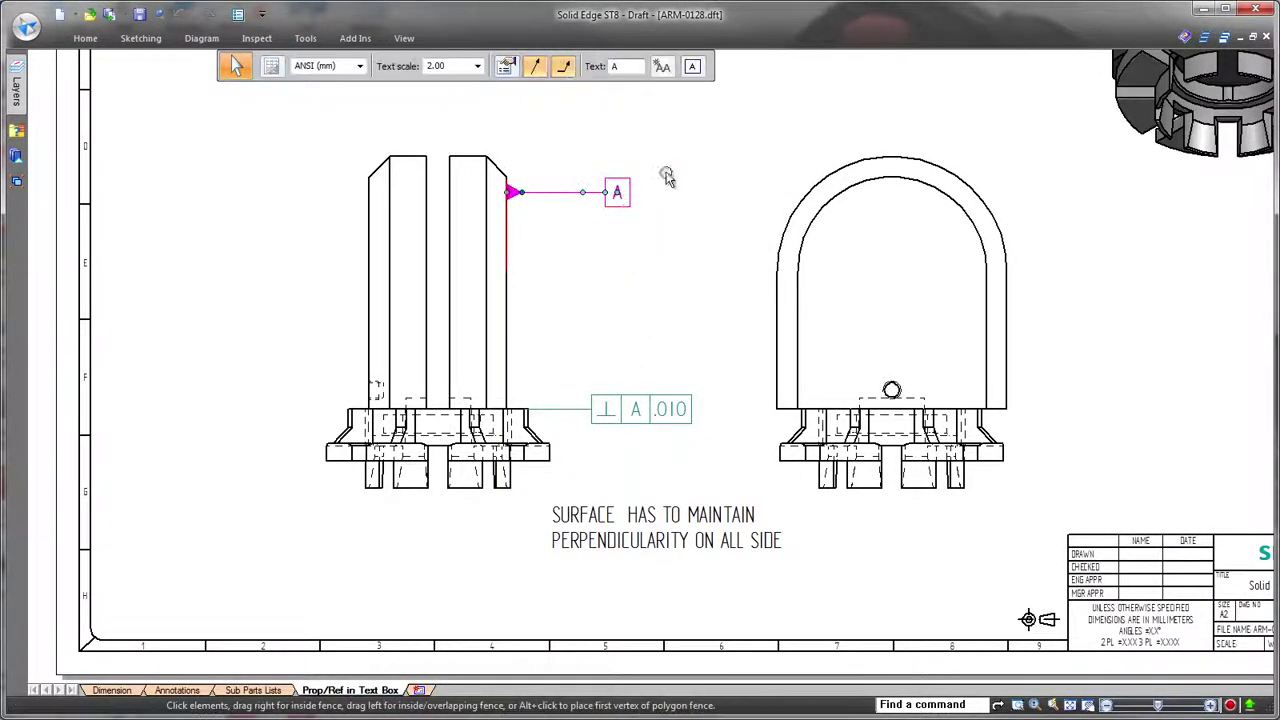
click(628, 68)
text(-A)
click(677, 330)
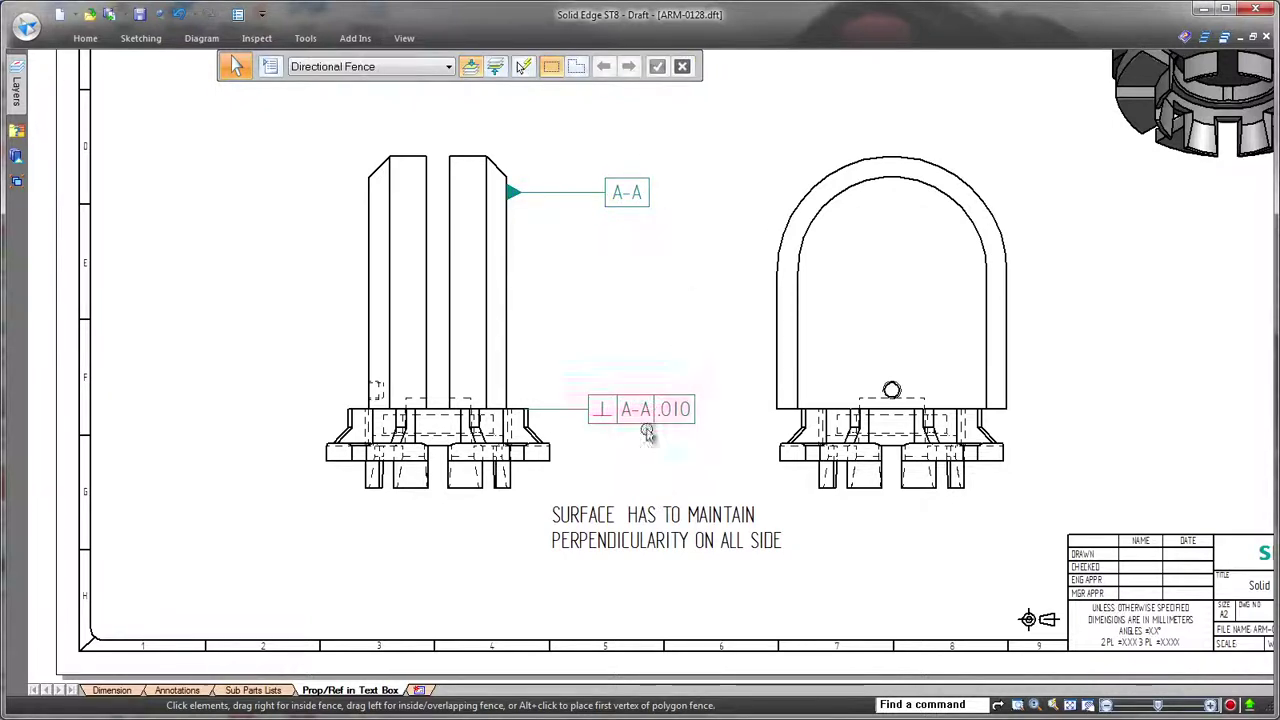
double_click(620, 514)
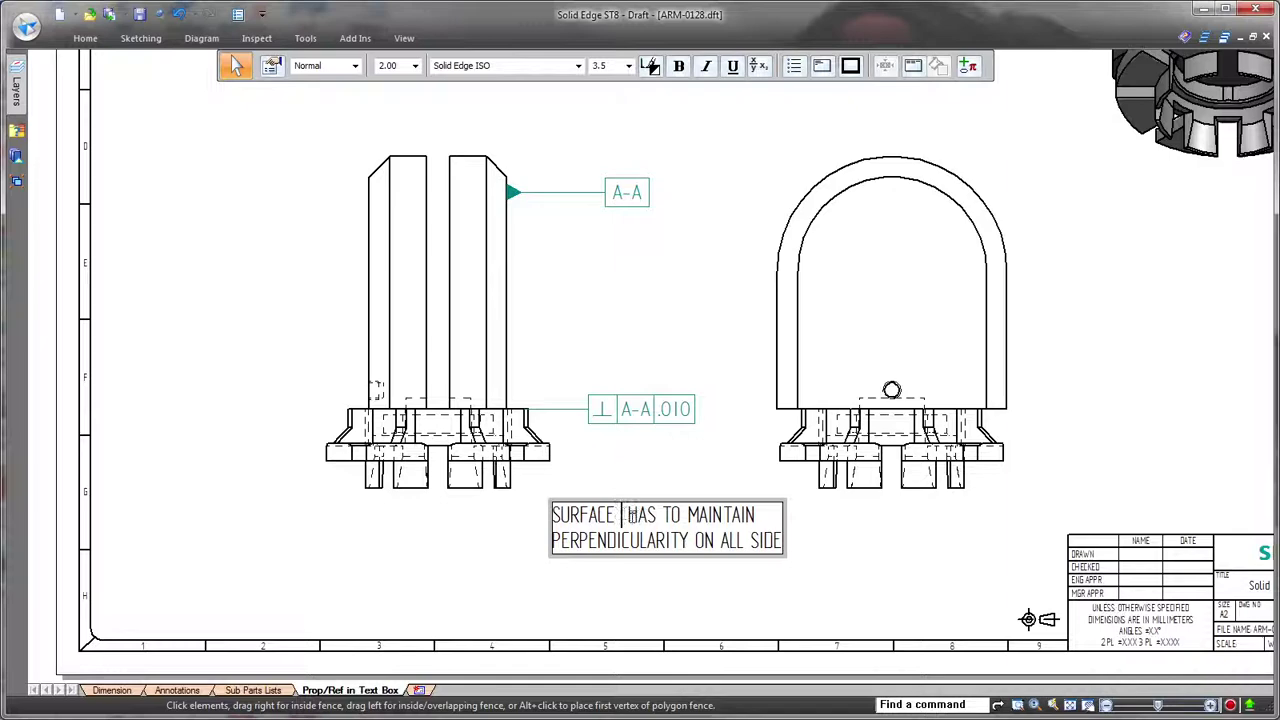
Insert a property-text reference linking the surface note to the datum frame's A-A label
click(966, 66)
click(1002, 138)
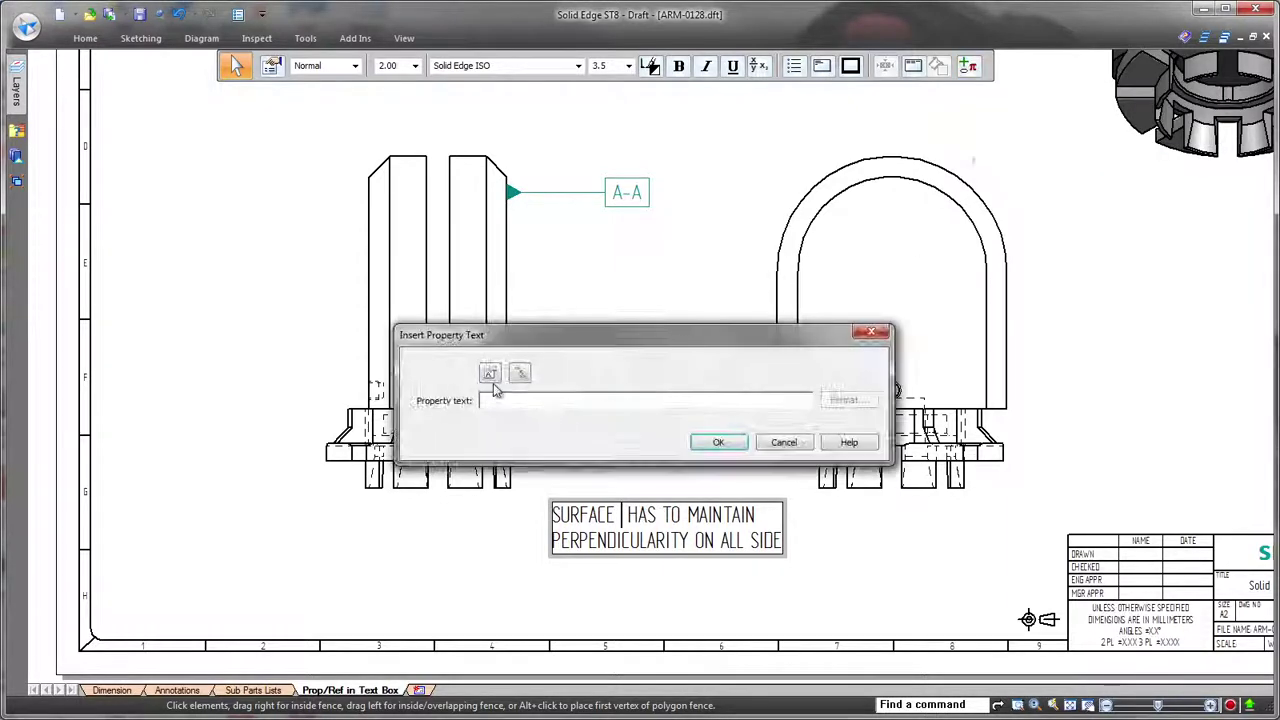
click(489, 373)
click(669, 602)
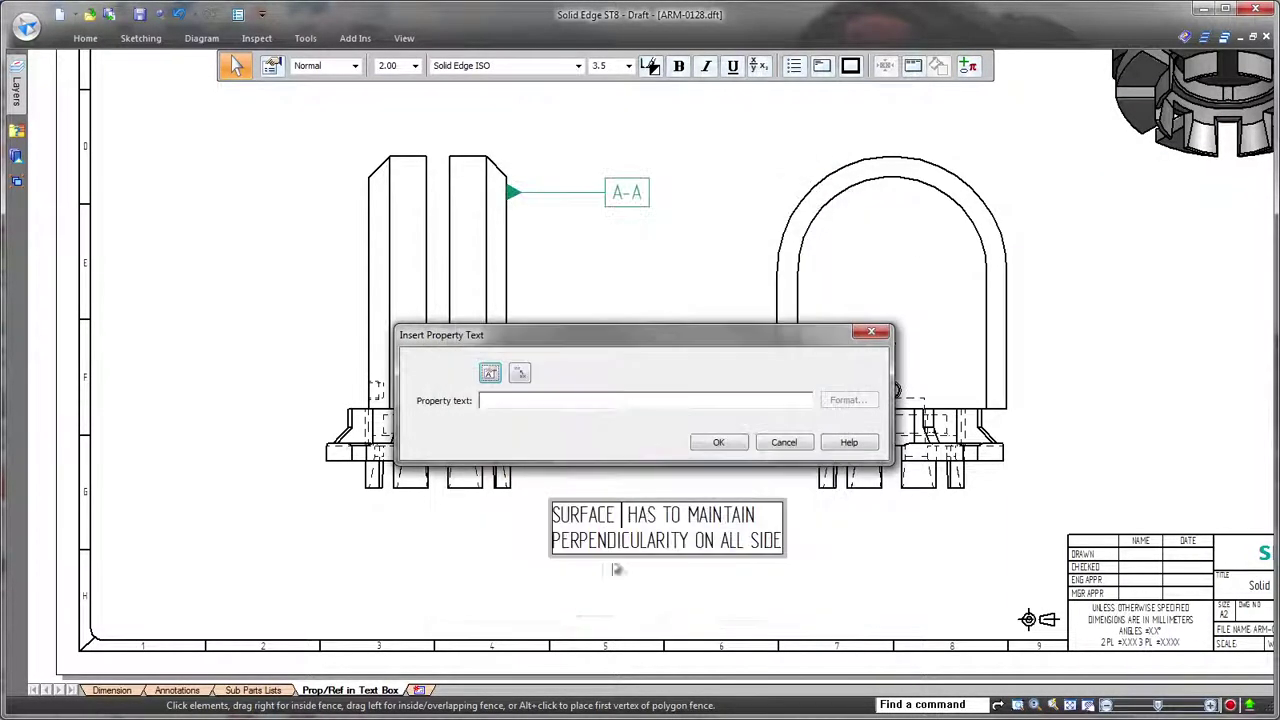
click(519, 373)
click(513, 338)
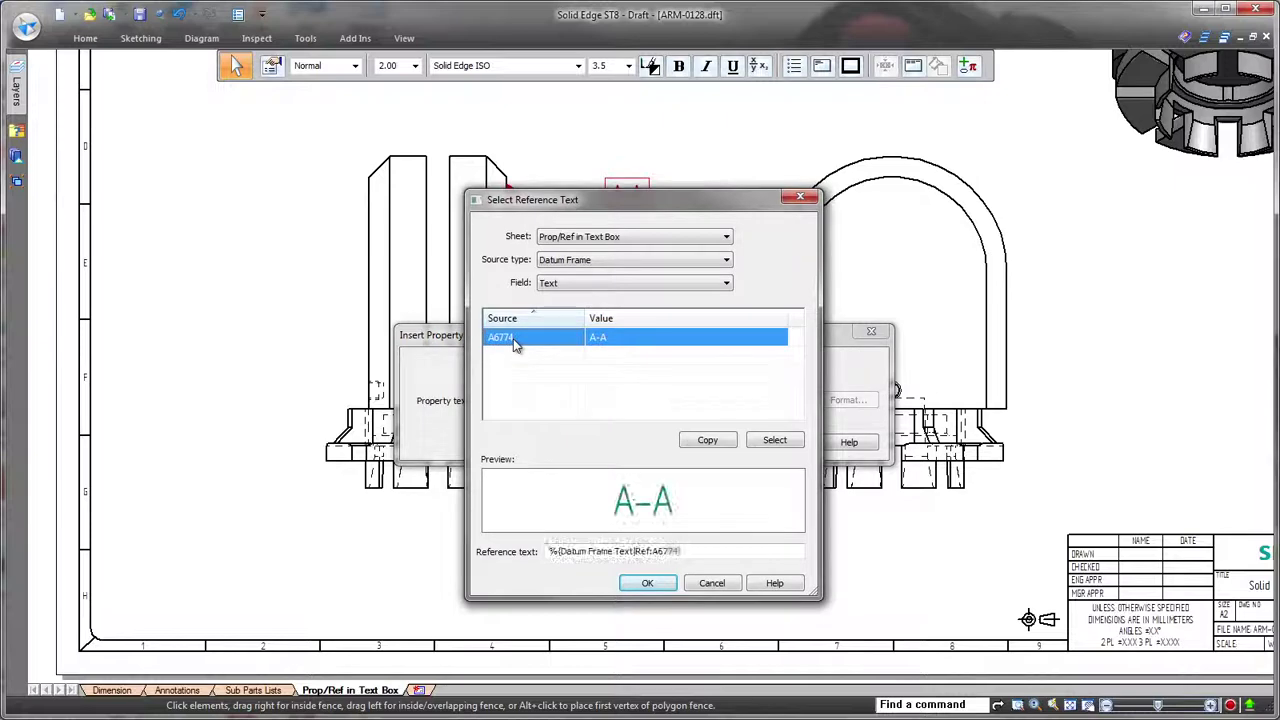
click(649, 583)
click(716, 441)
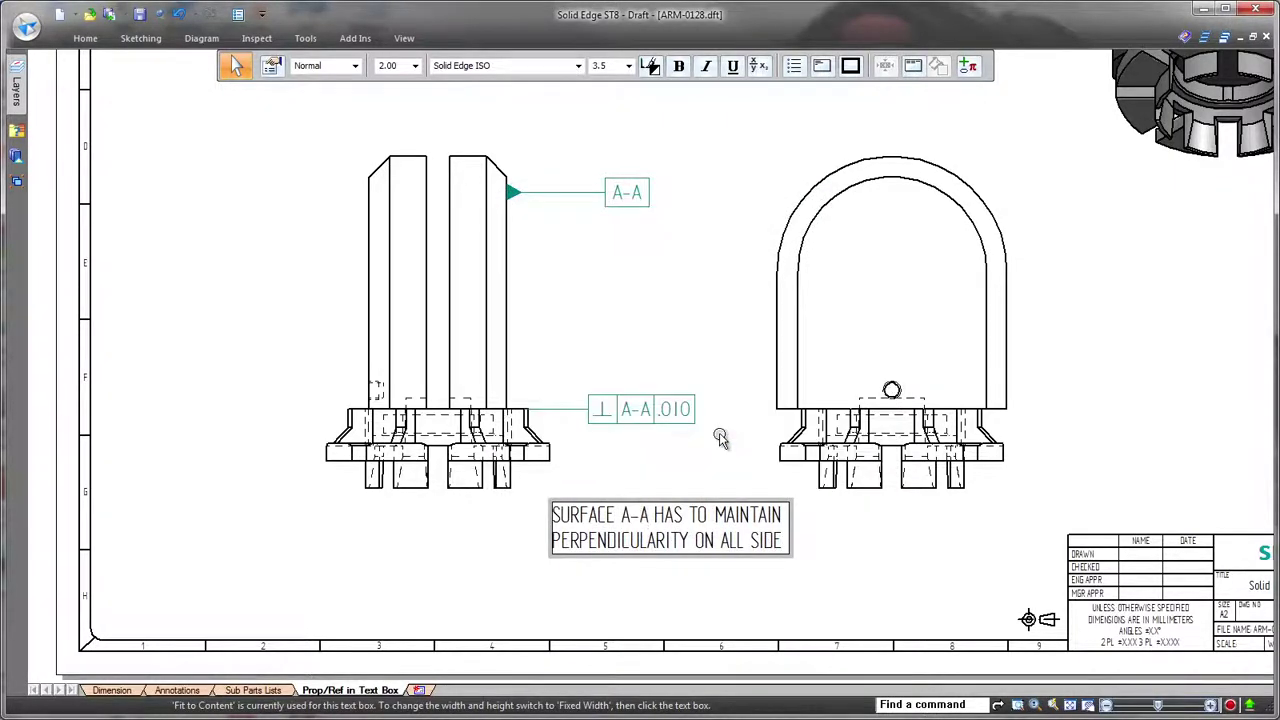
Rename the datum label from A-A to C-C
click(638, 198)
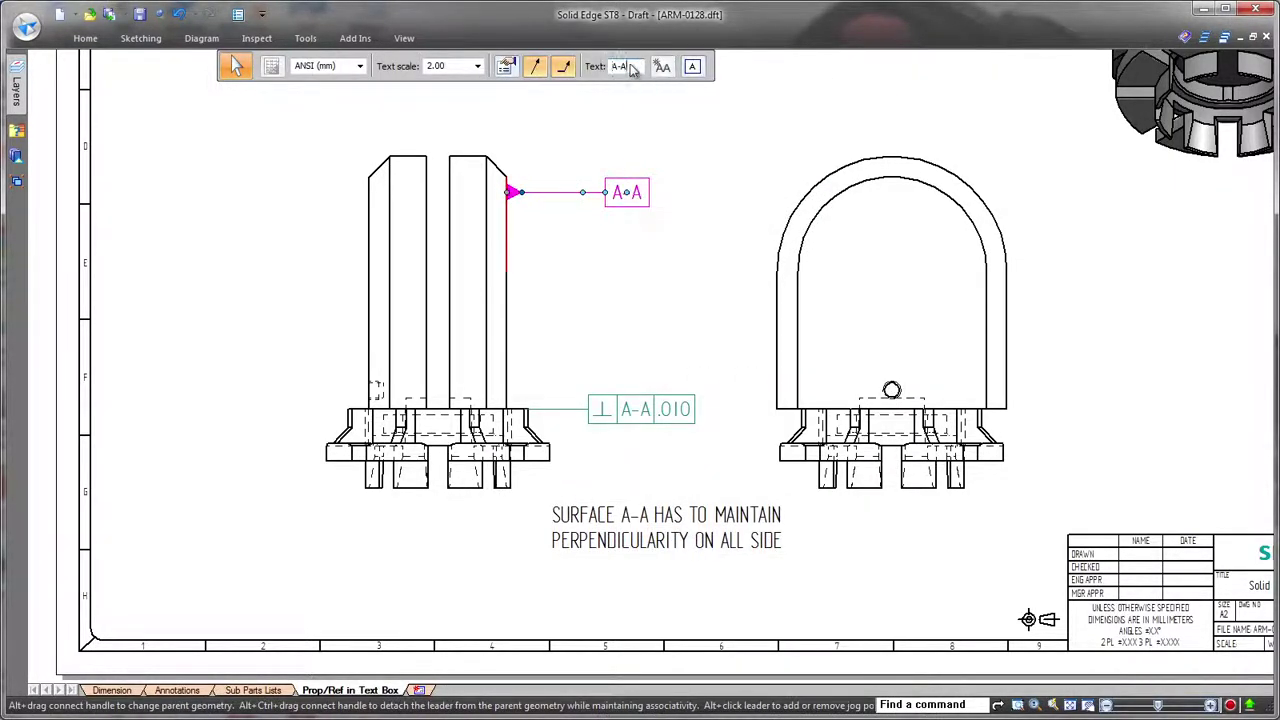
text(C-C)
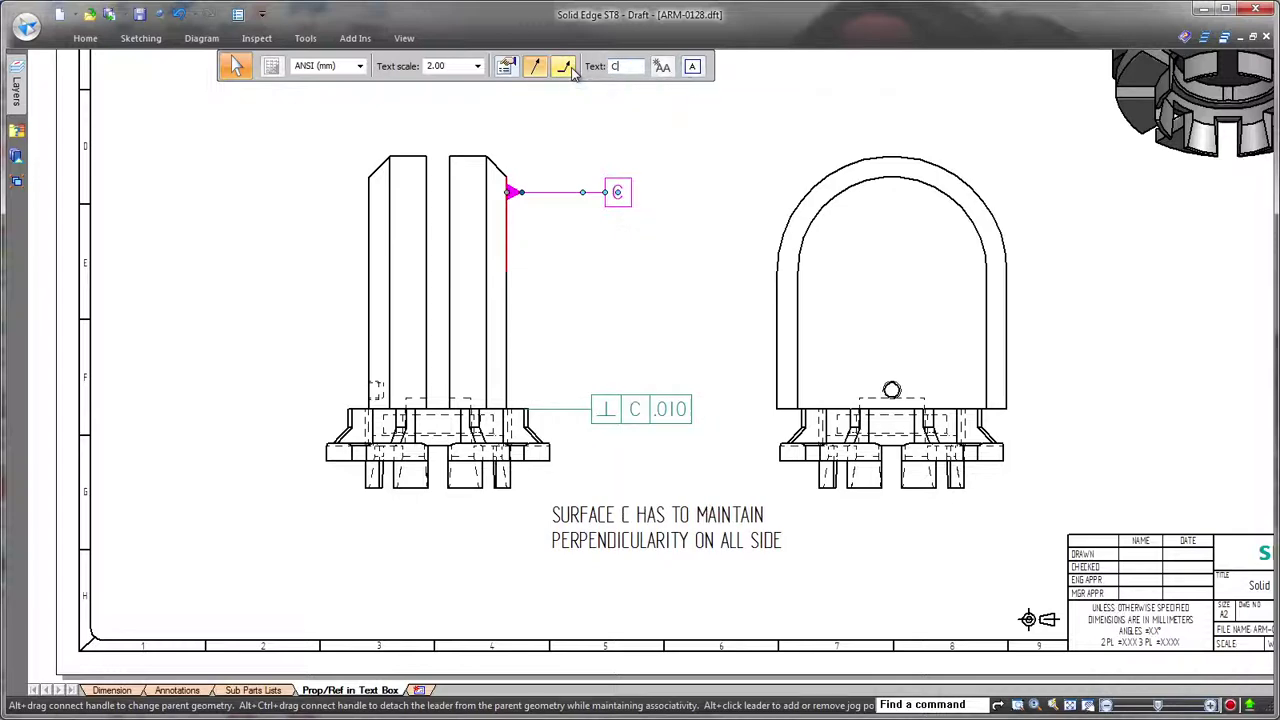
click(620, 262)
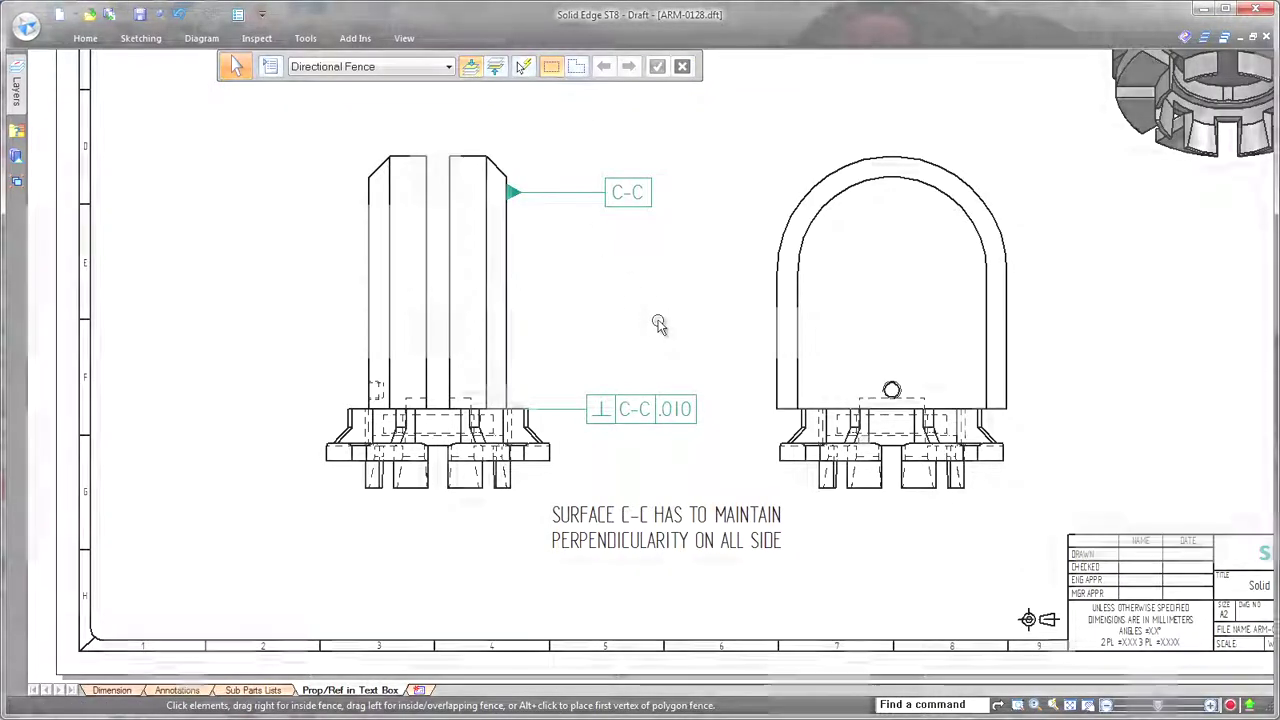
Create a numbered list (check all dimensions, stamp part number here, glue all areas) and place it beside the arched view
click(920, 104)
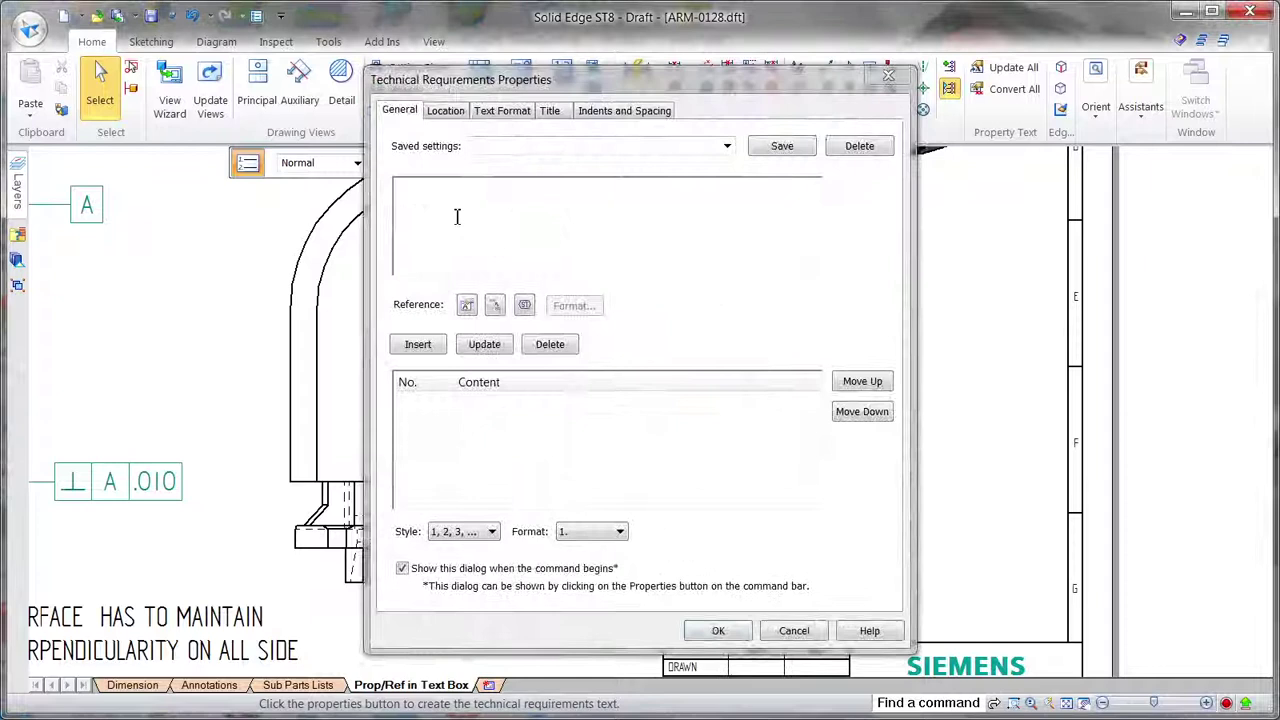
text(ALL DIMENSIONS MUST BE CHECKED)
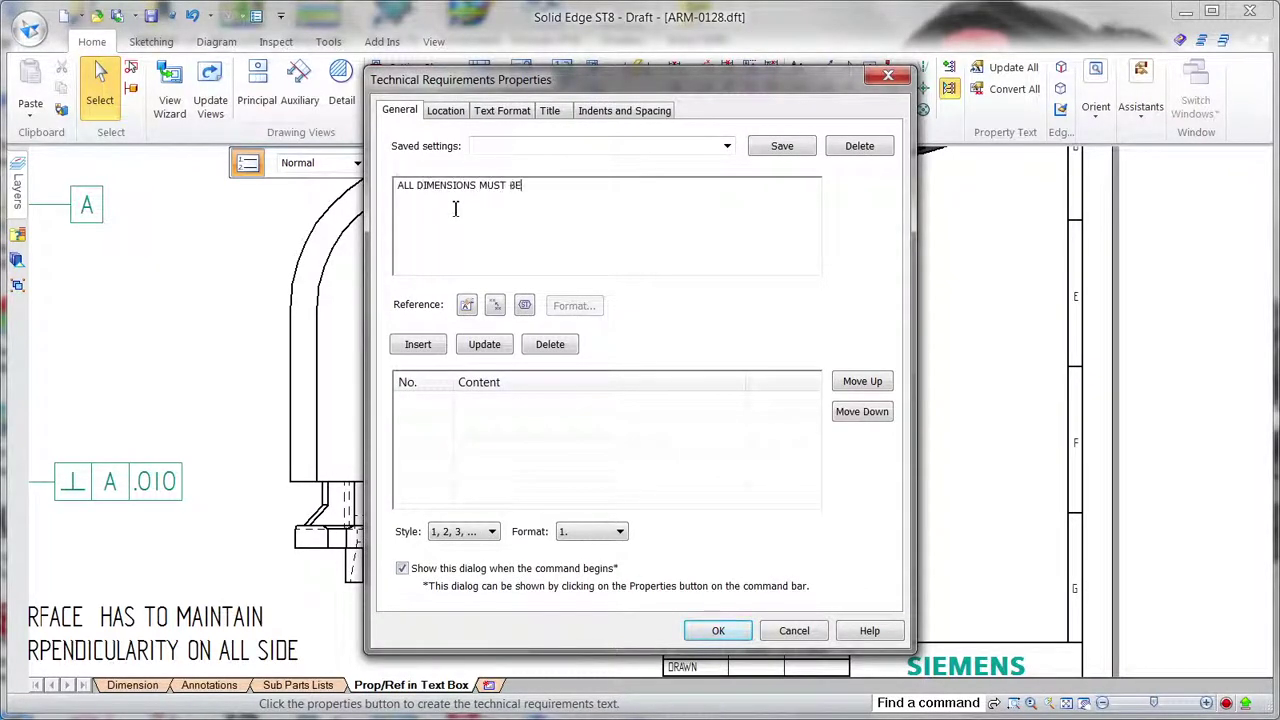
click(418, 344)
text(S)
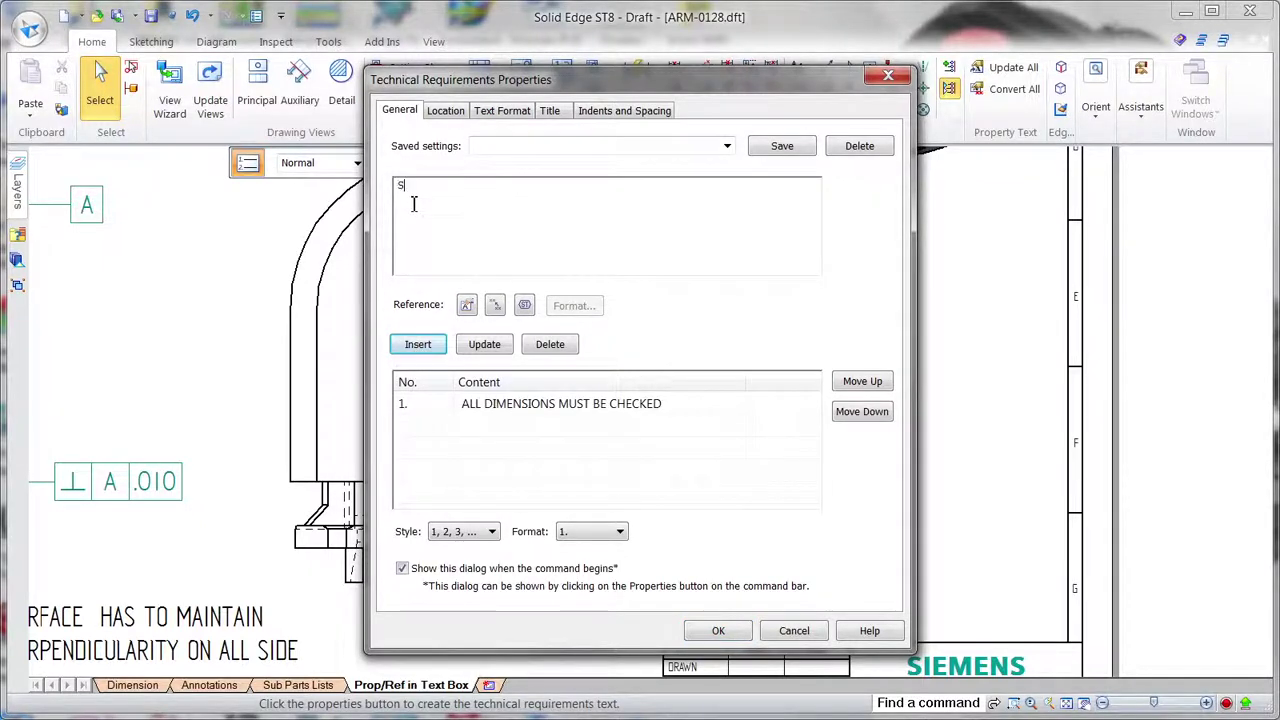
text(TAMP PART NUMBER HERE)
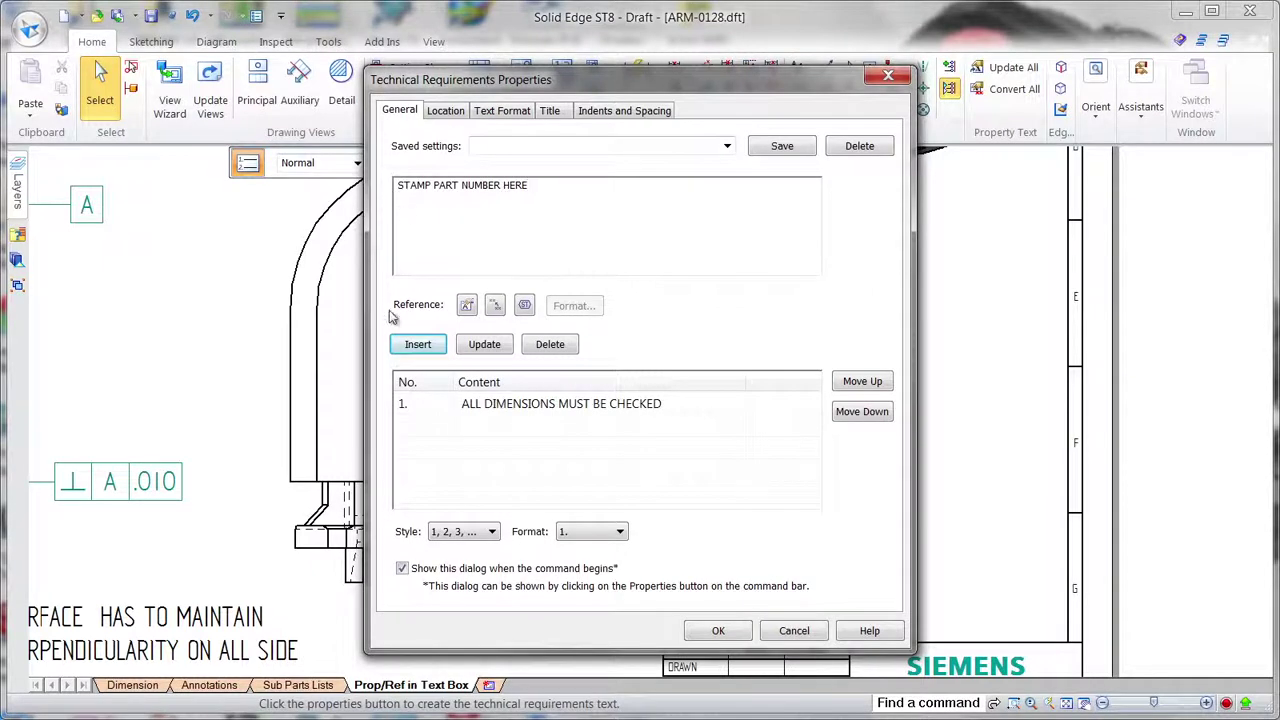
click(410, 345)
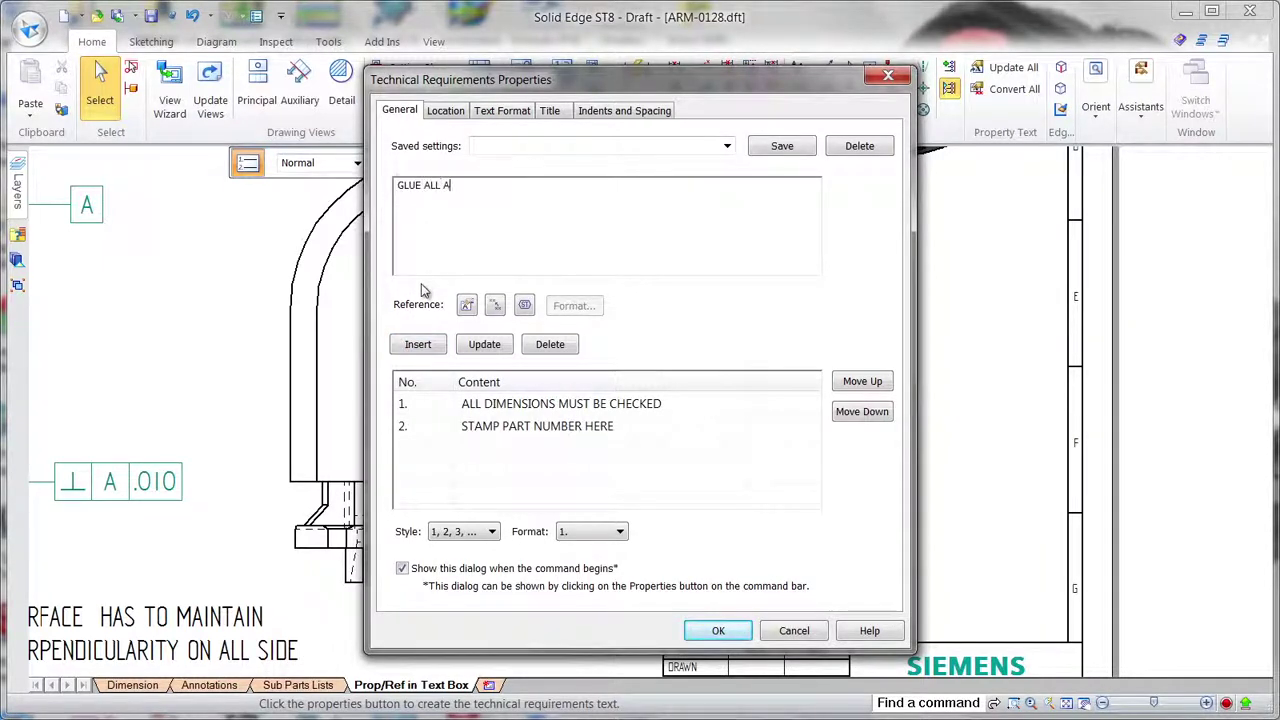
text(GLUE ALL AREAS)
click(418, 344)
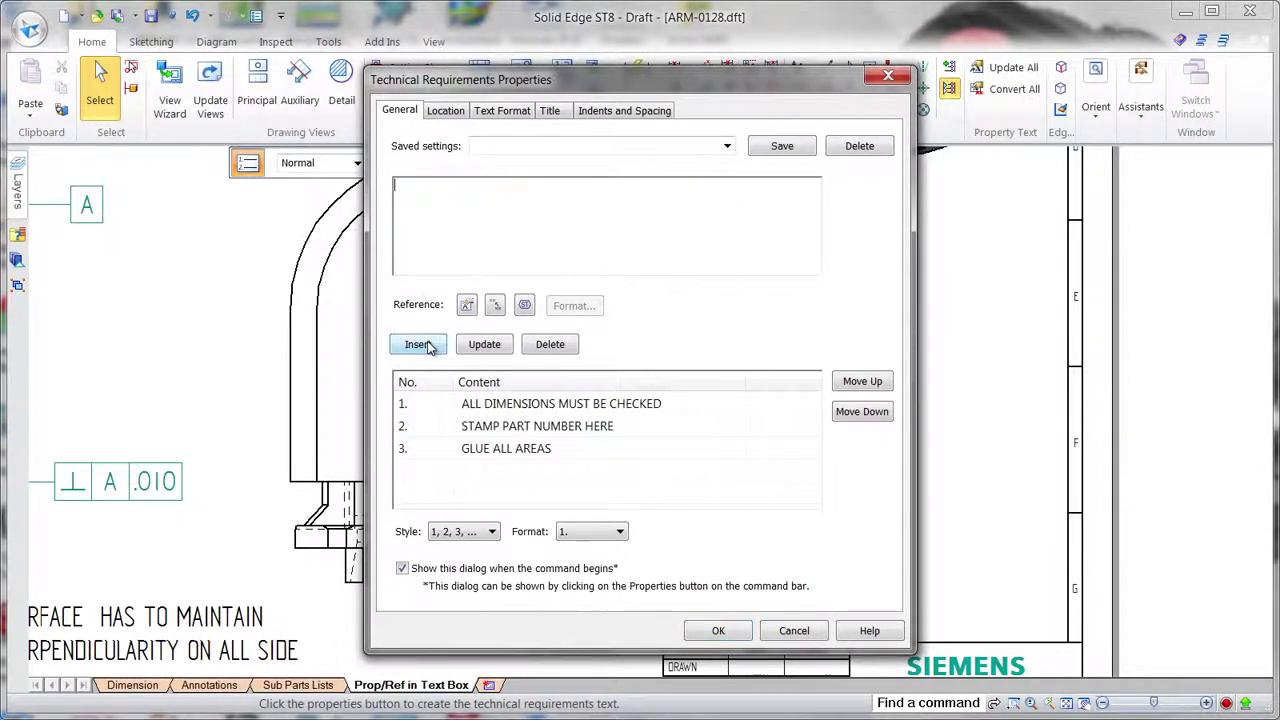
click(718, 630)
click(663, 567)
Start a callout whose text is linked to technical requirement item 2
click(825, 67)
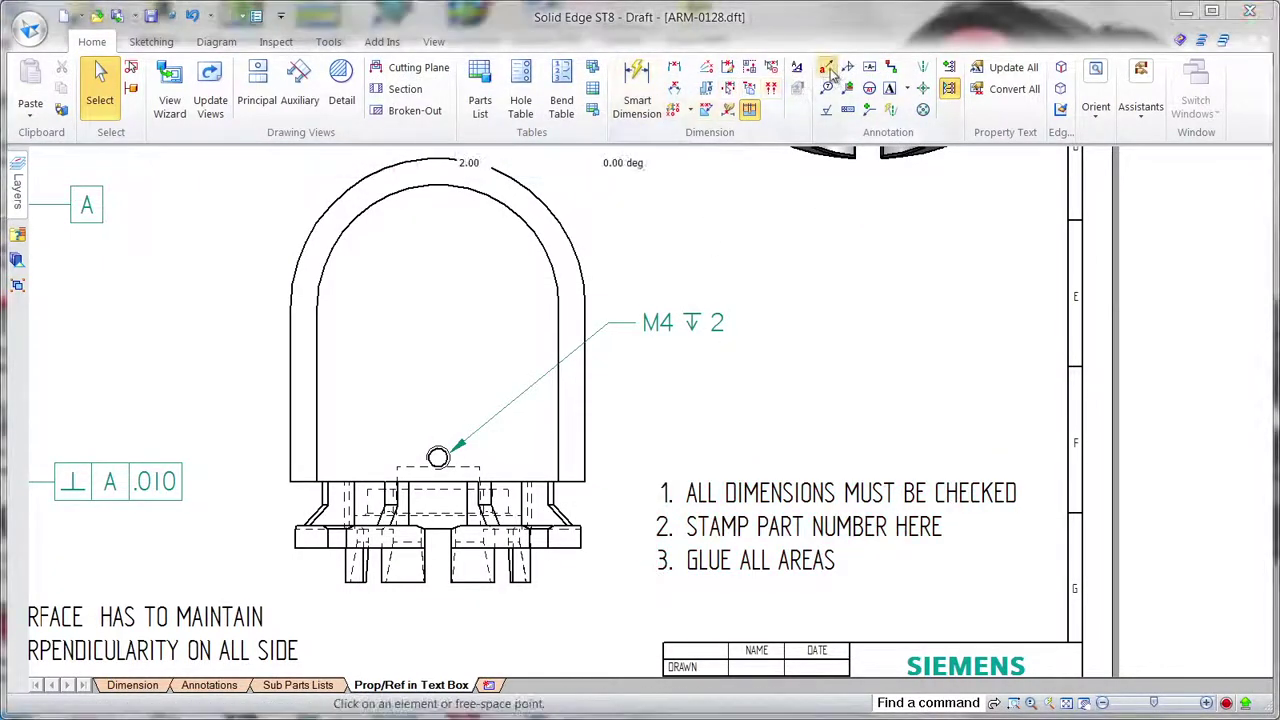
key(Delete)
click(262, 359)
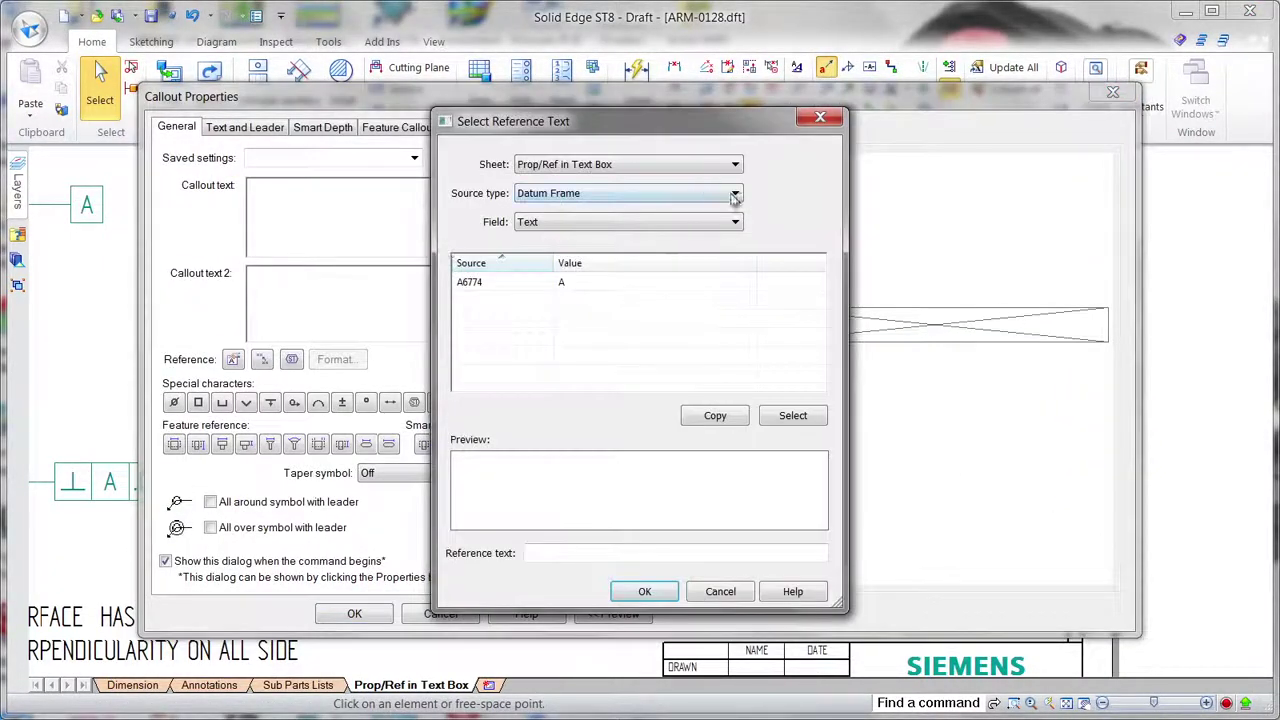
click(700, 193)
click(680, 325)
click(505, 300)
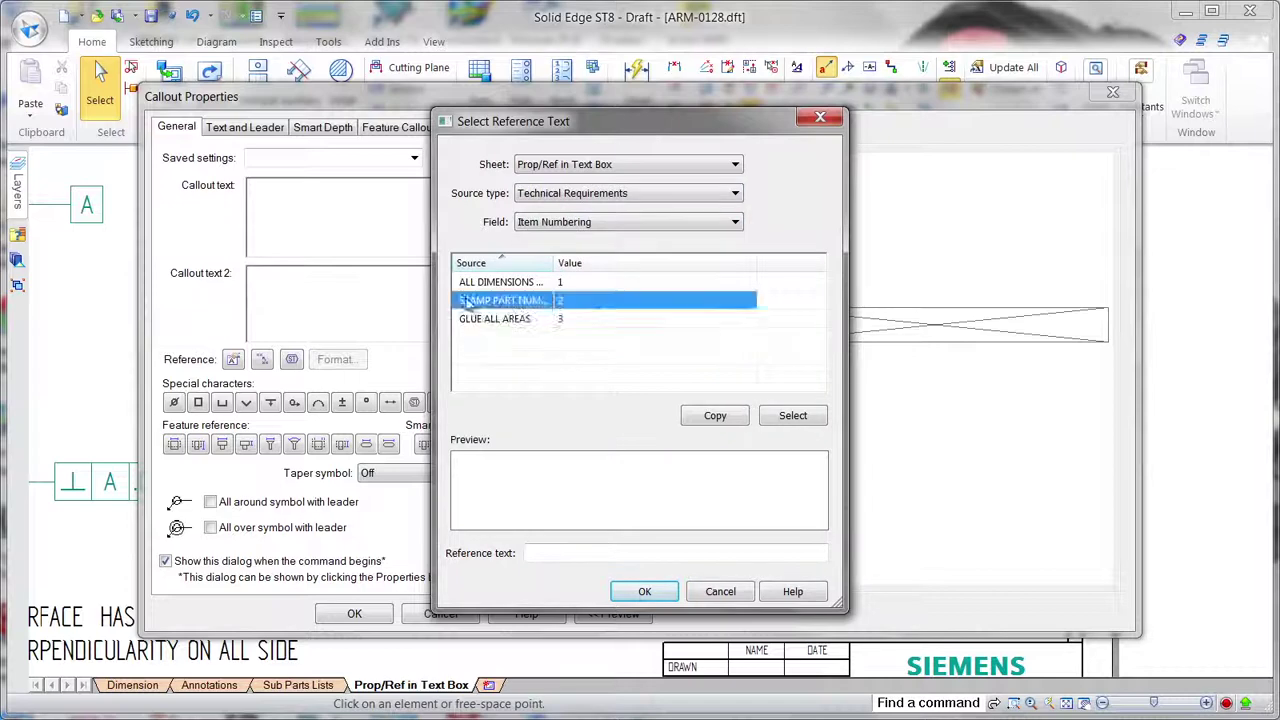
click(646, 592)
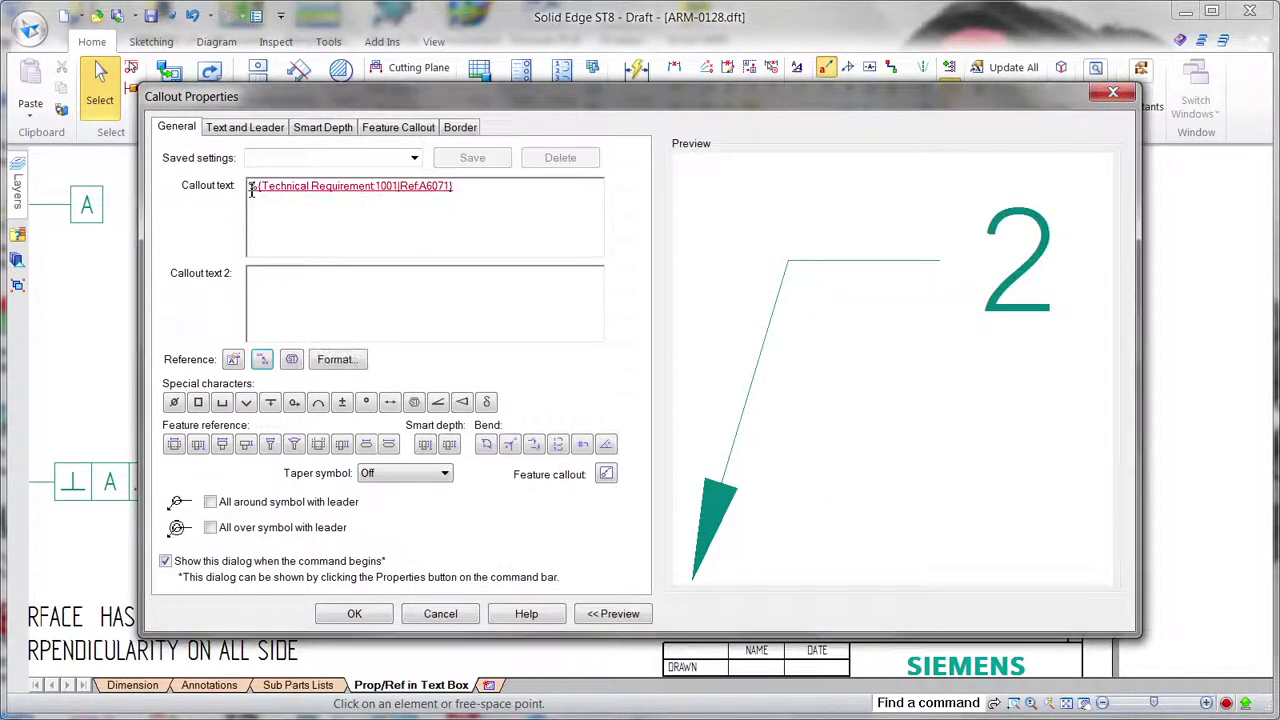
Add 'SEE NOTE' before the linked number and confirm the callout text
click(250, 187)
text(SEE NOTE)
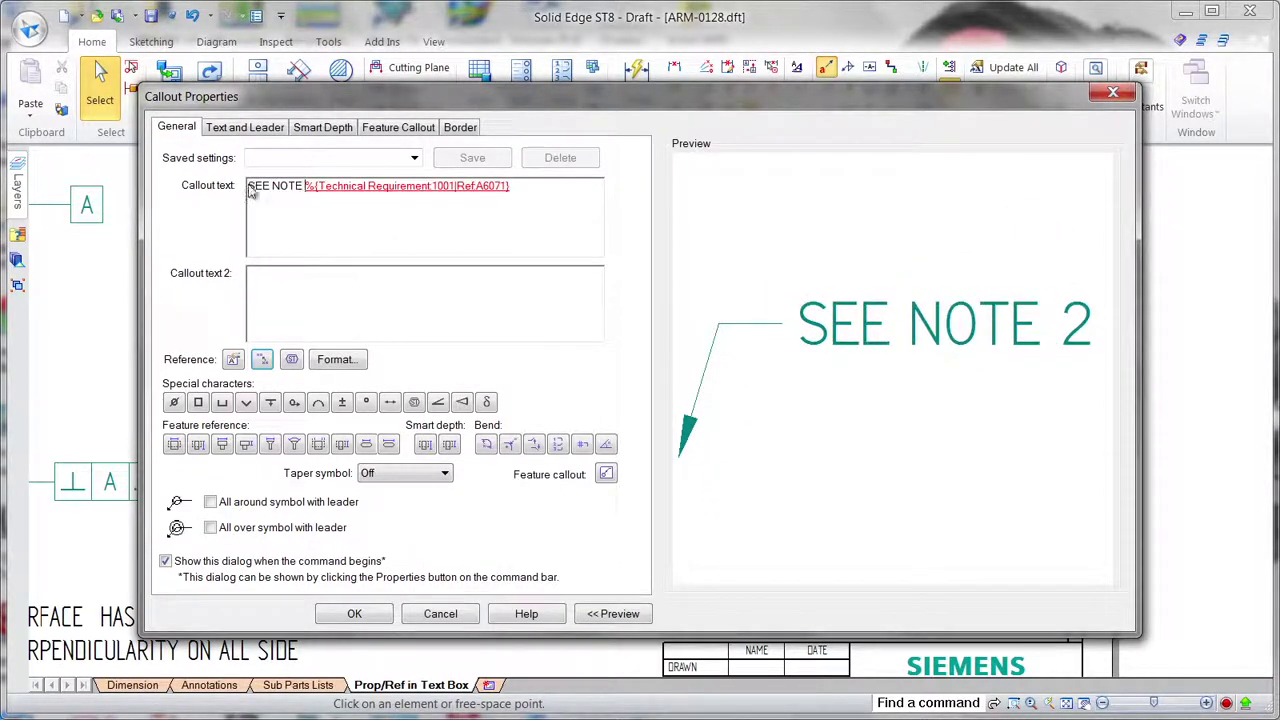
click(354, 613)
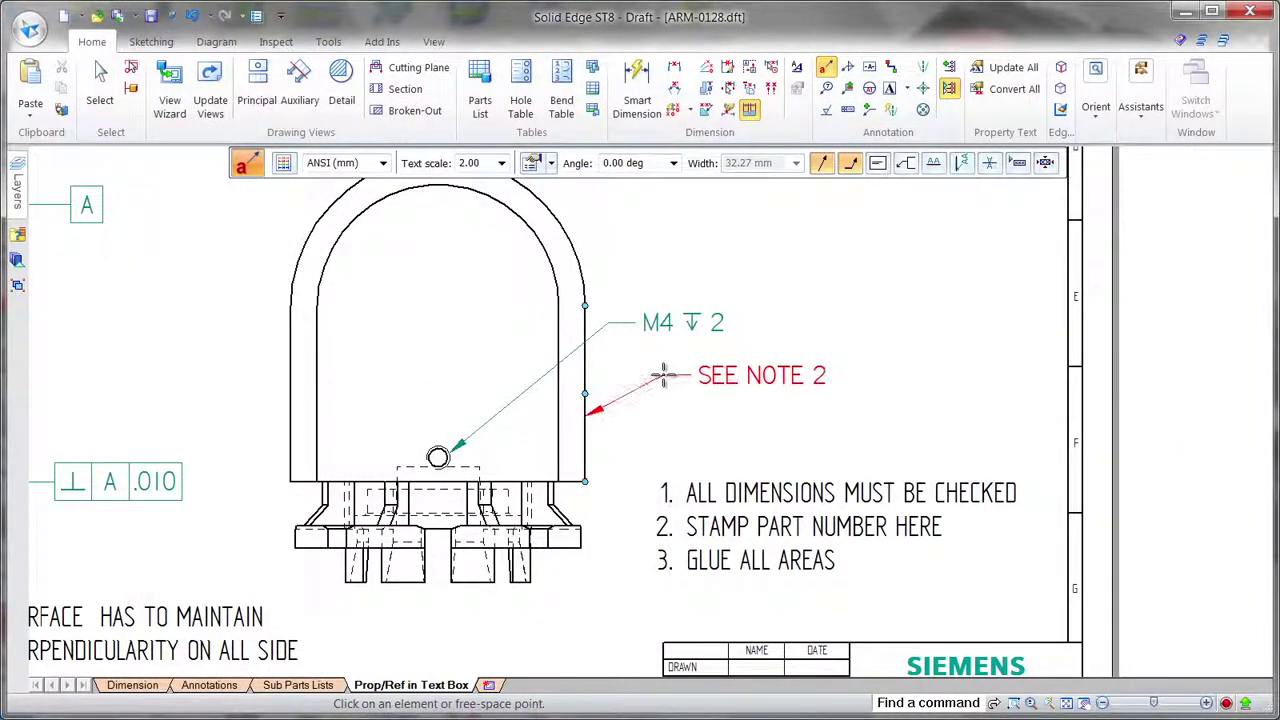
Place the callout beside the arched view, then move the stamp part number requirement down to third
click(663, 371)
key(Escape)
double_click(840, 518)
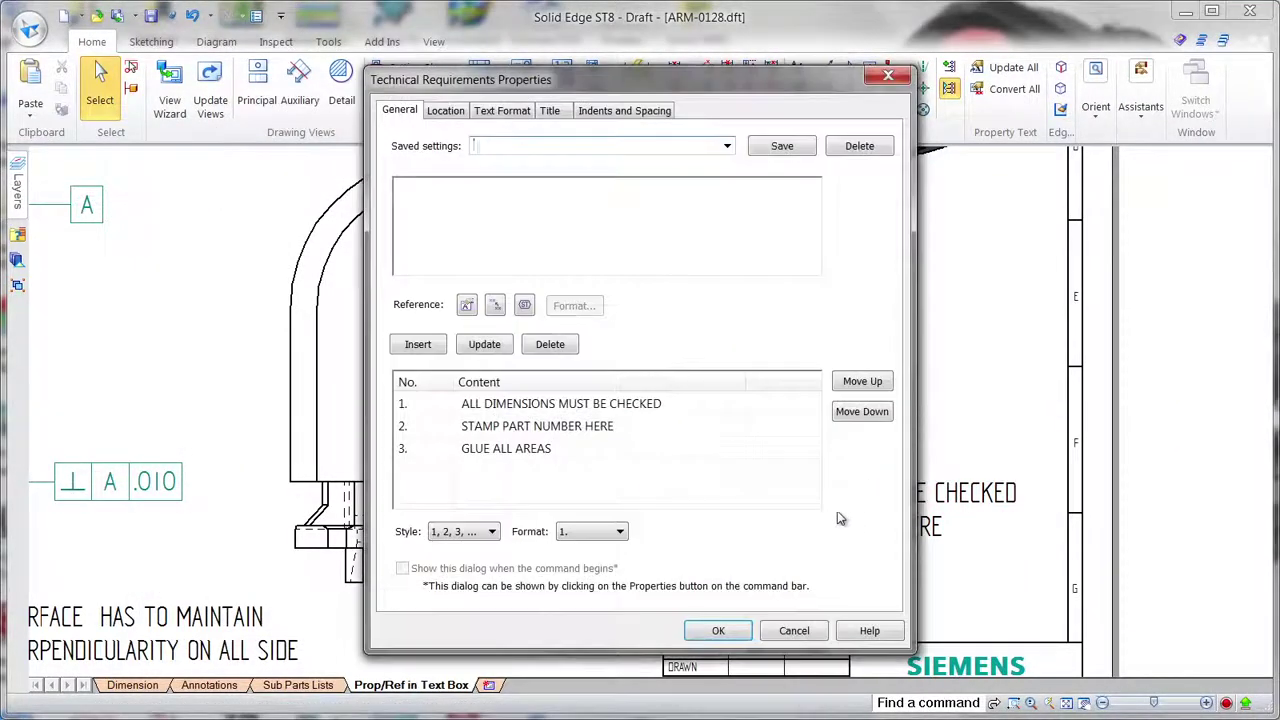
click(476, 428)
click(862, 411)
click(738, 630)
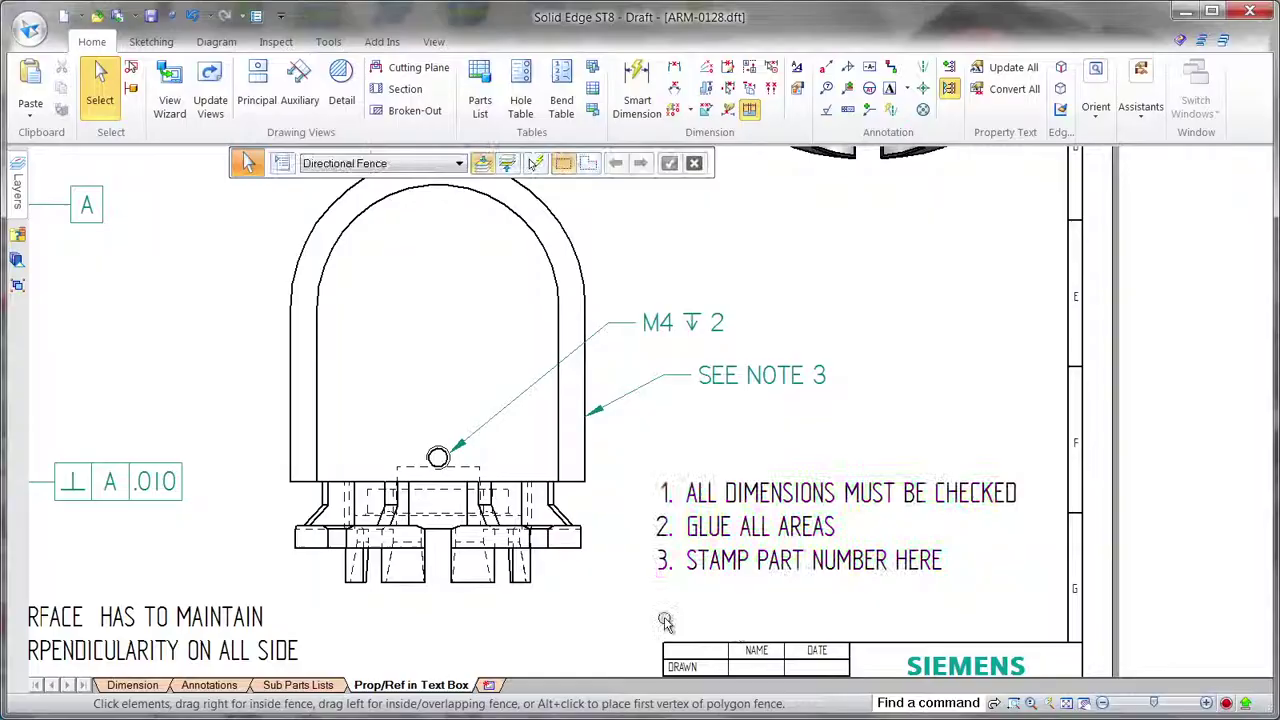